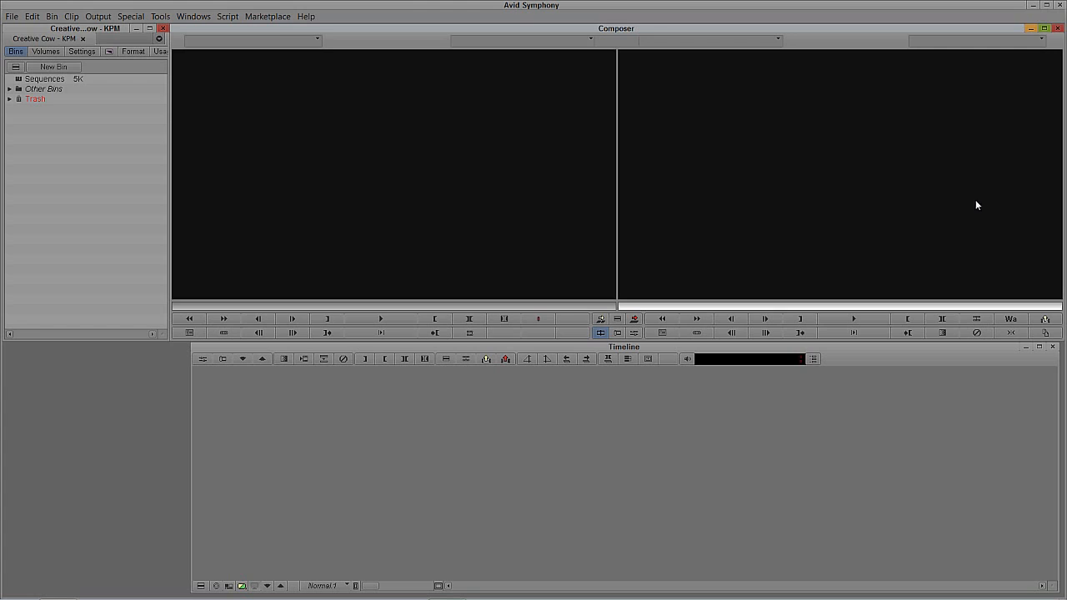
- Open the Sequences bin, place it below the project window, and create a new title with Marquee
double_click(41, 80)
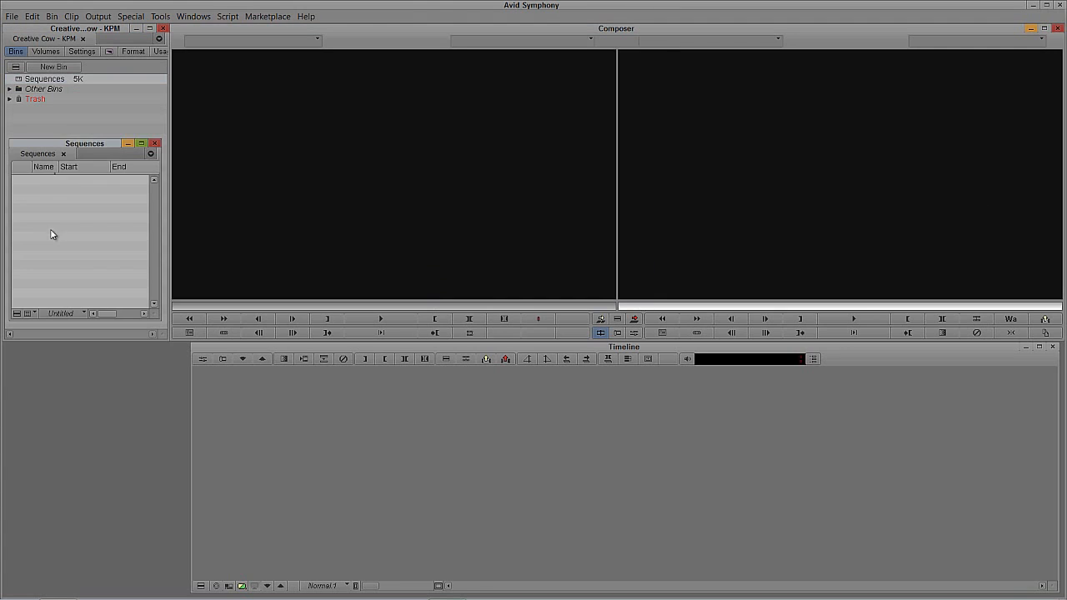
drag(63, 143, 75, 364)
click(75, 16)
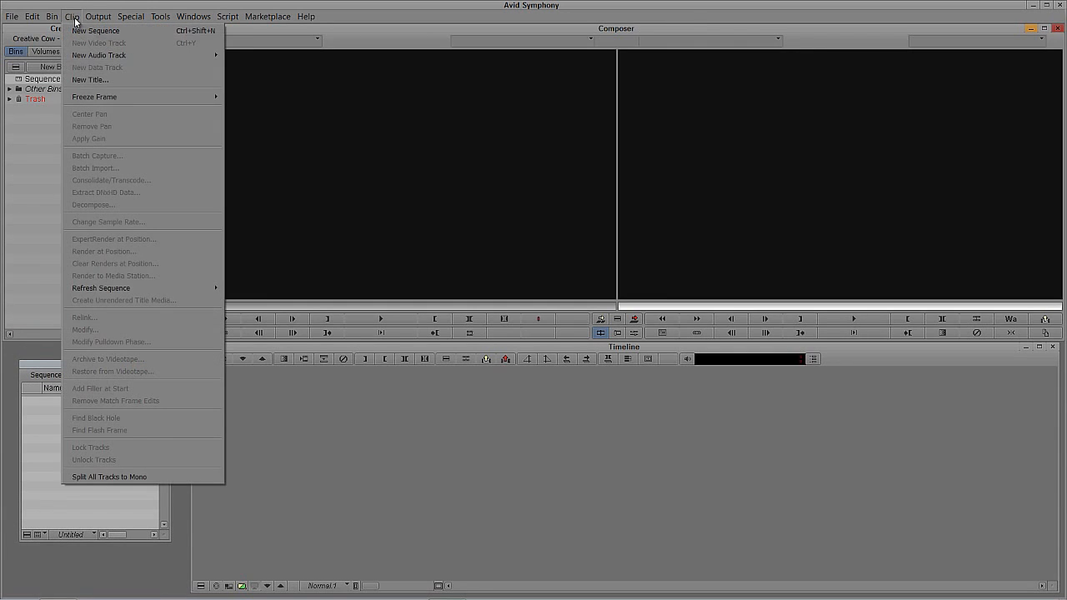
click(86, 80)
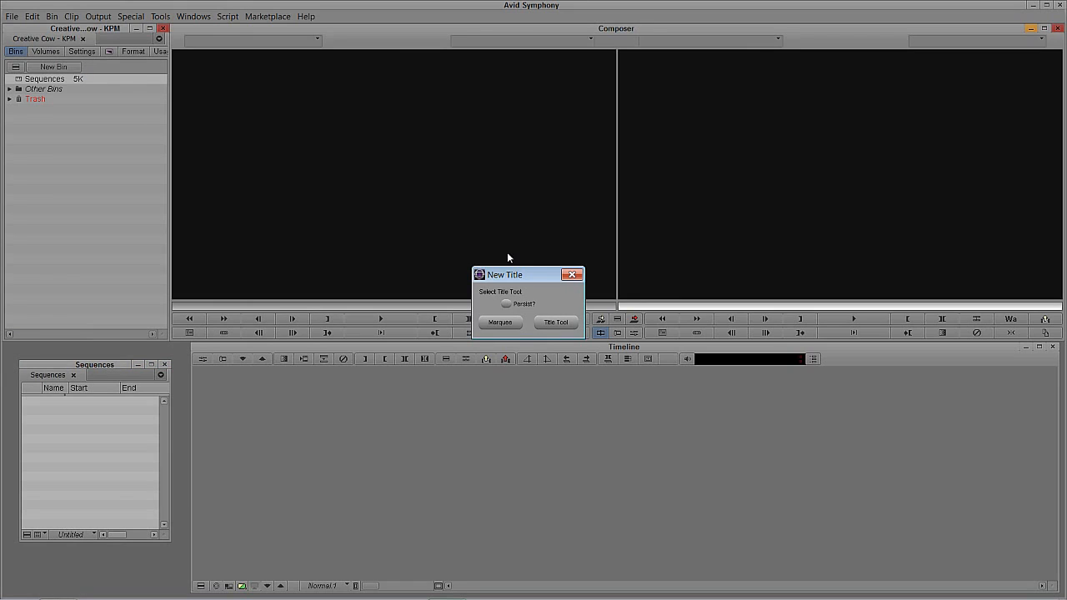
click(501, 324)
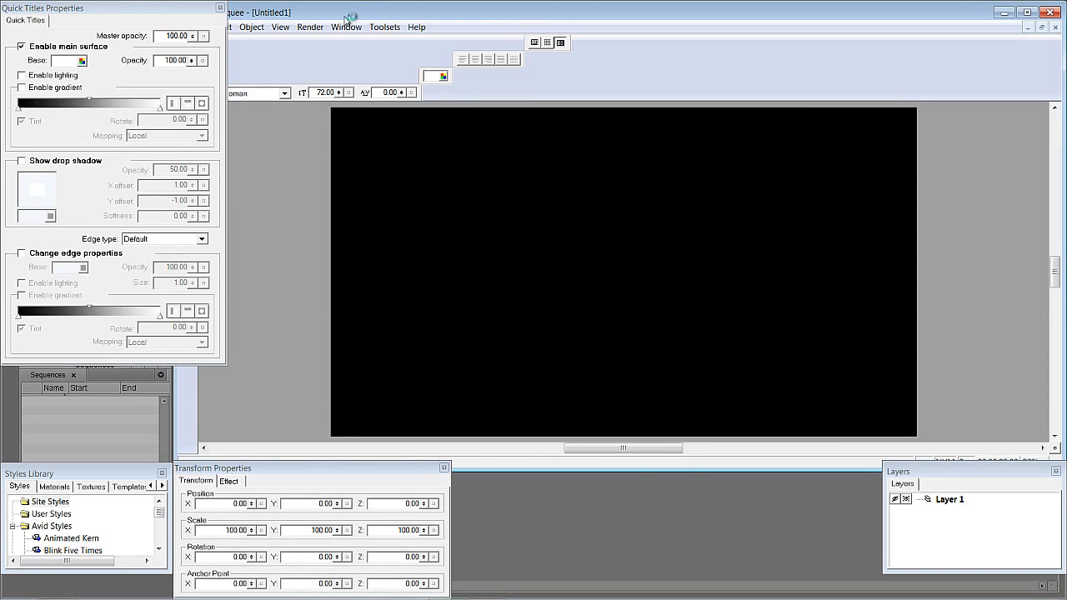
- Display all toolbar buttons in Marquee and rearrange the Layers and main windows so that nothing covers the tools
click(294, 27)
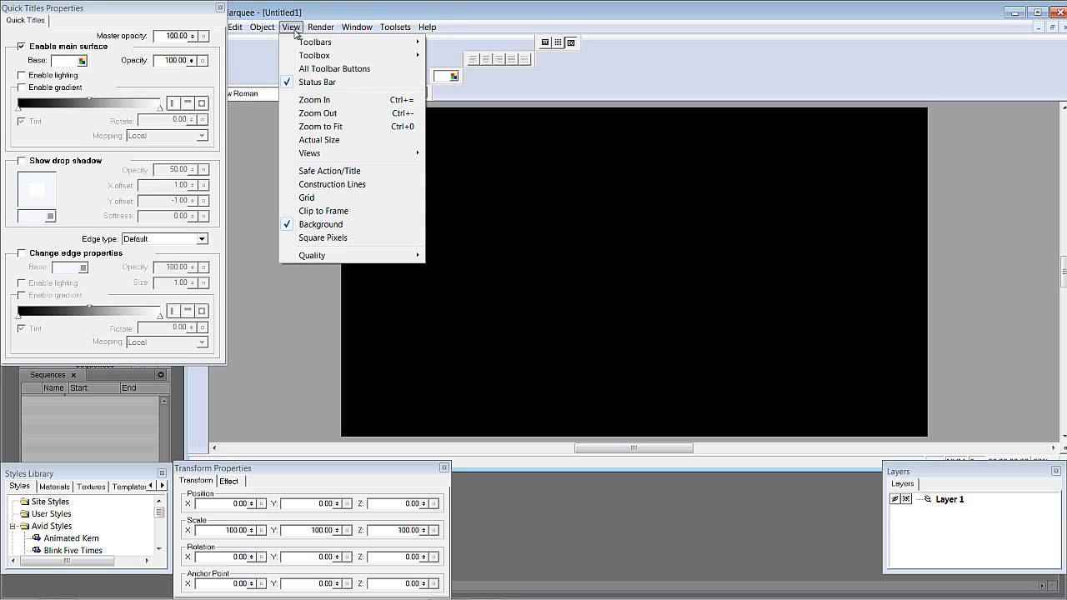
click(305, 72)
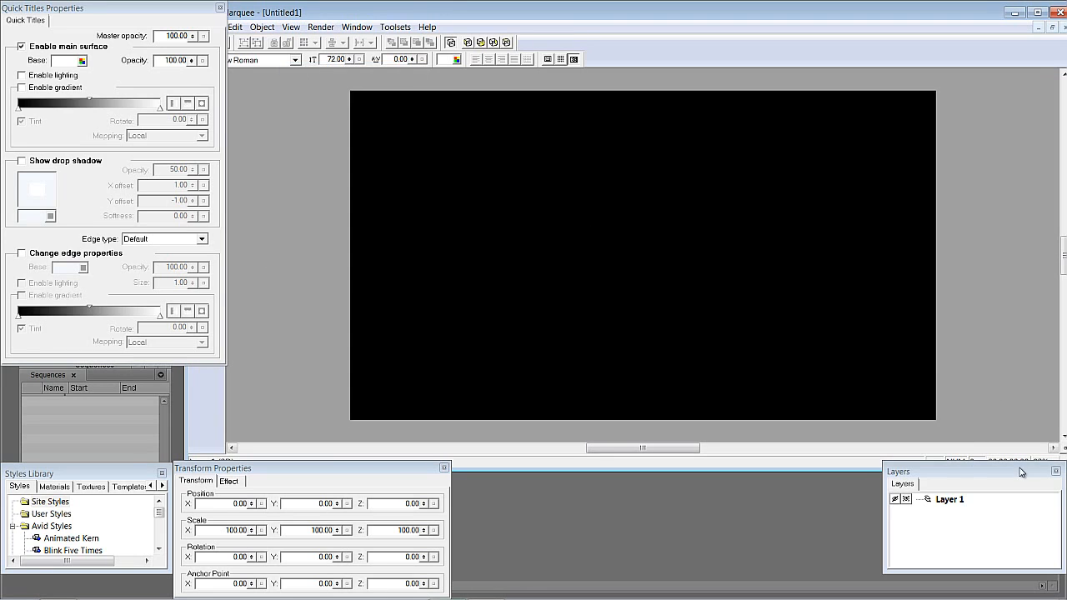
drag(1015, 469, 992, 503)
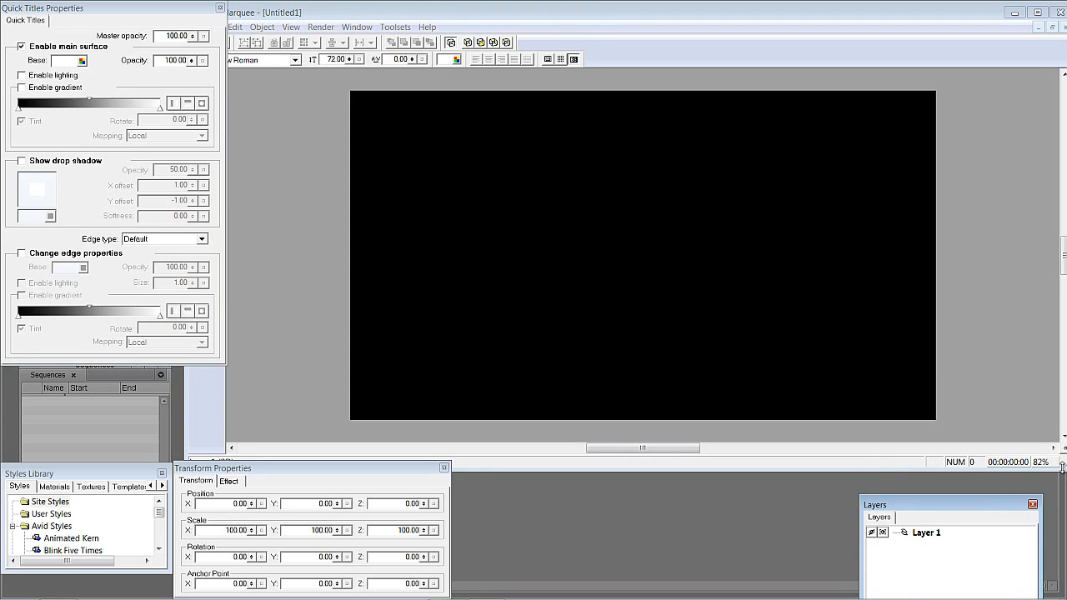
drag(1063, 467, 1004, 468)
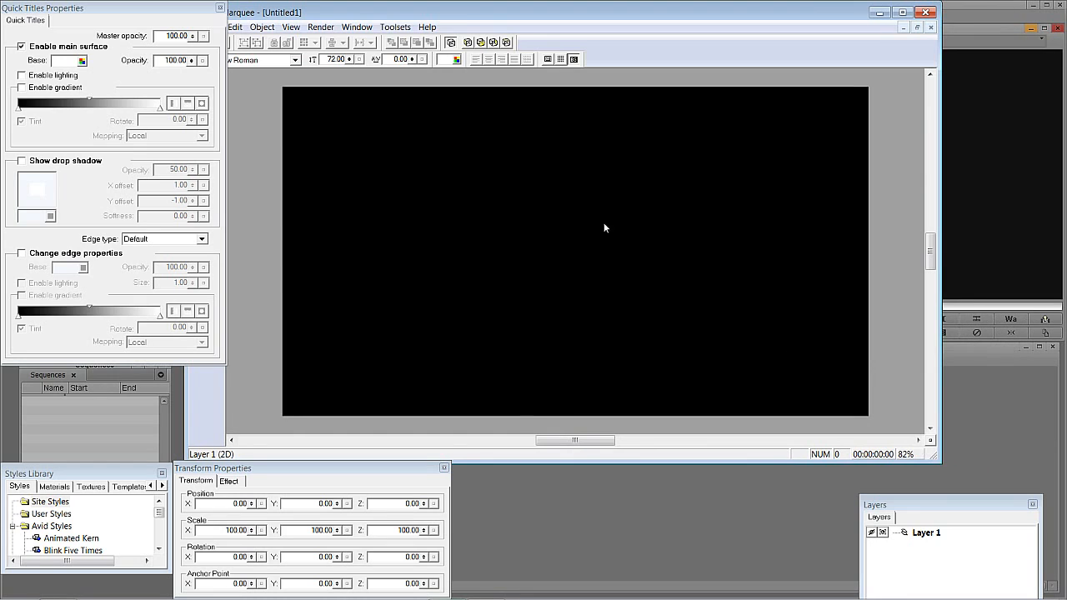
drag(464, 22, 517, 19)
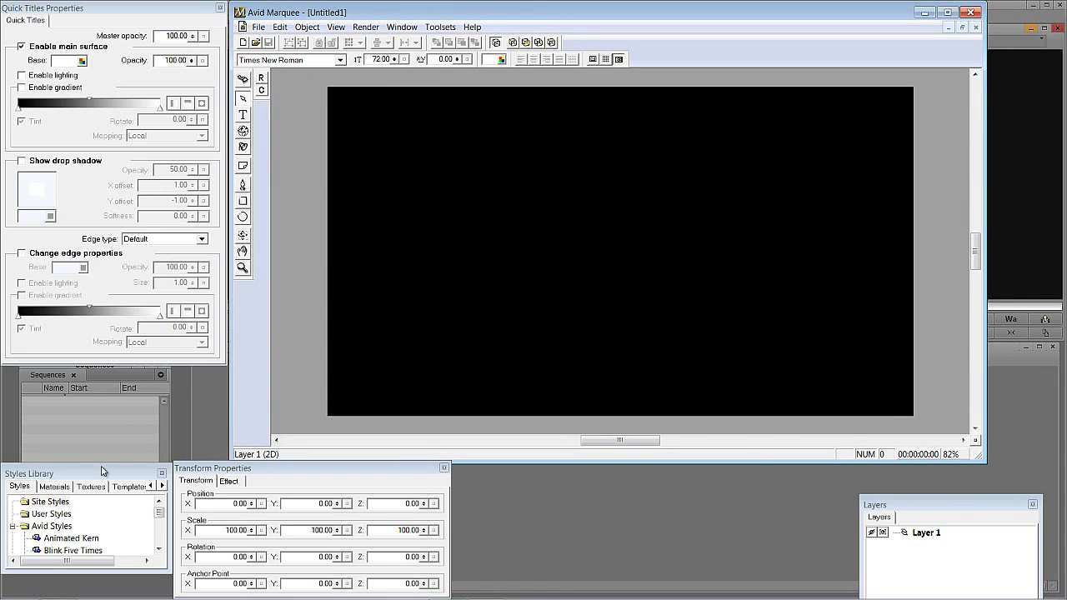
- Show the safe action/title guides and add the text "BMXING" in the upper-left part of the frame
click(592, 59)
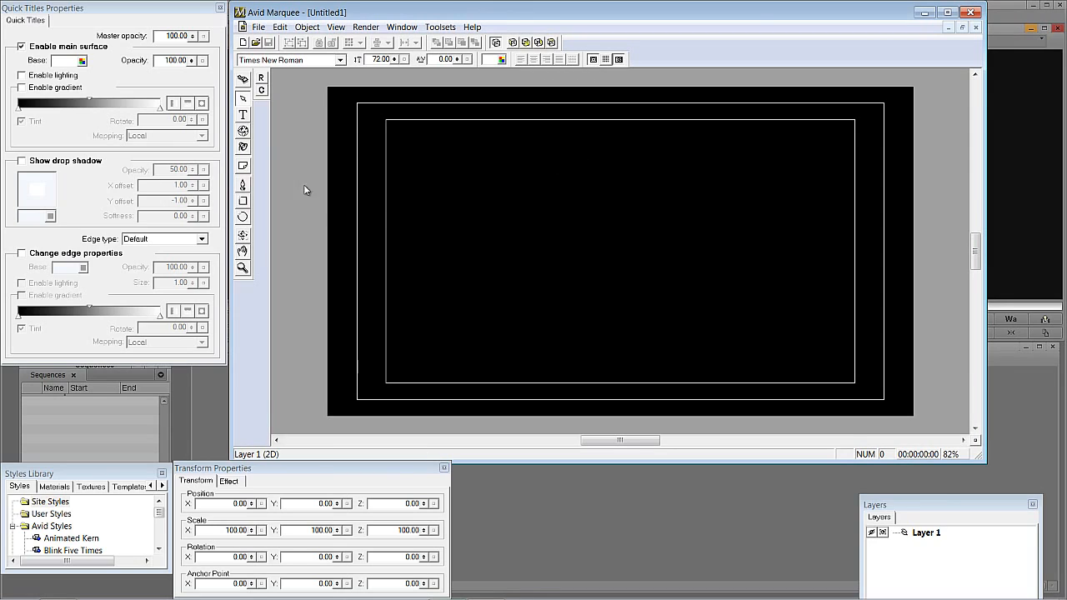
click(242, 115)
click(410, 217)
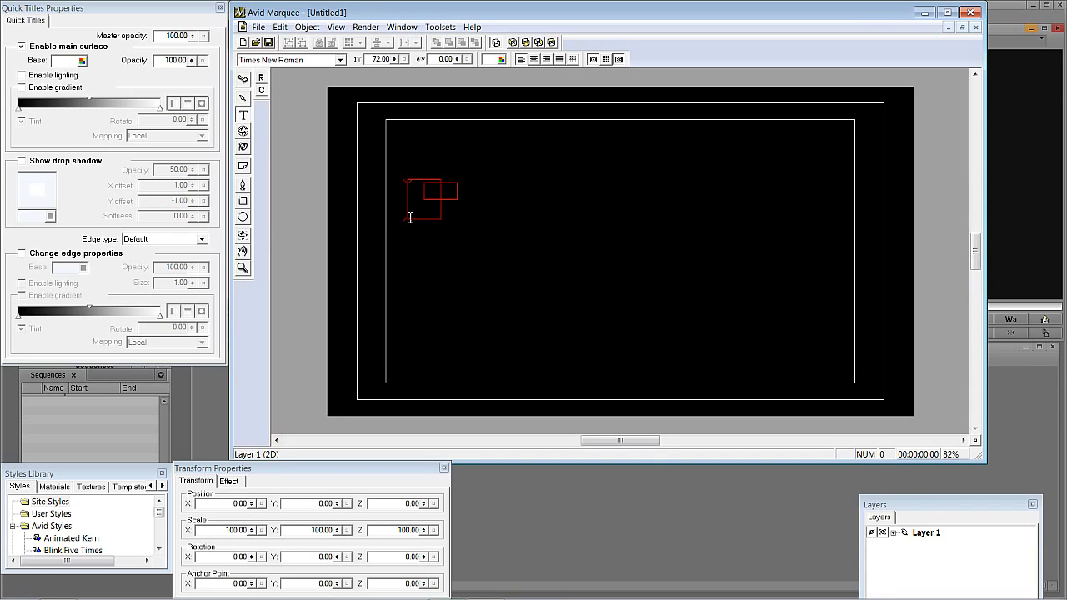
text(BMXING)
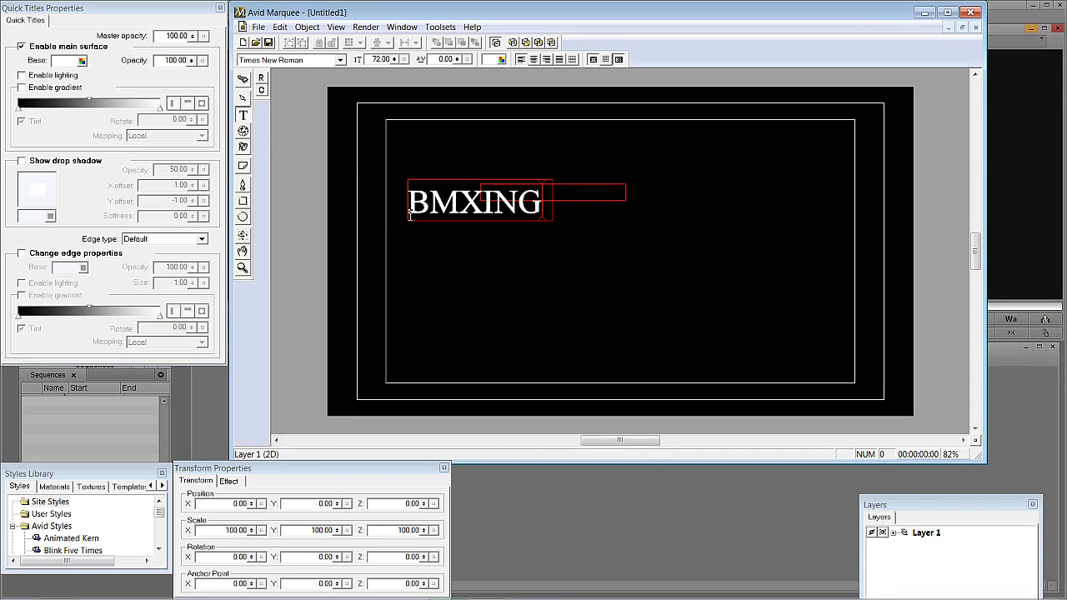
- Set the font of the BMXING text to Impact
click(242, 98)
click(332, 60)
key(i)
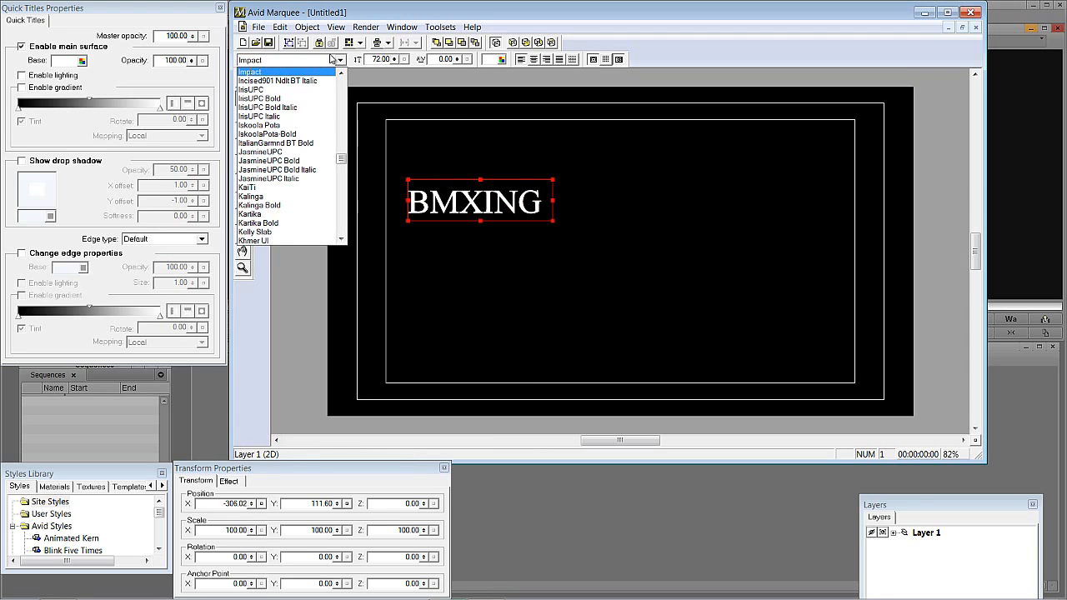
key(Return)
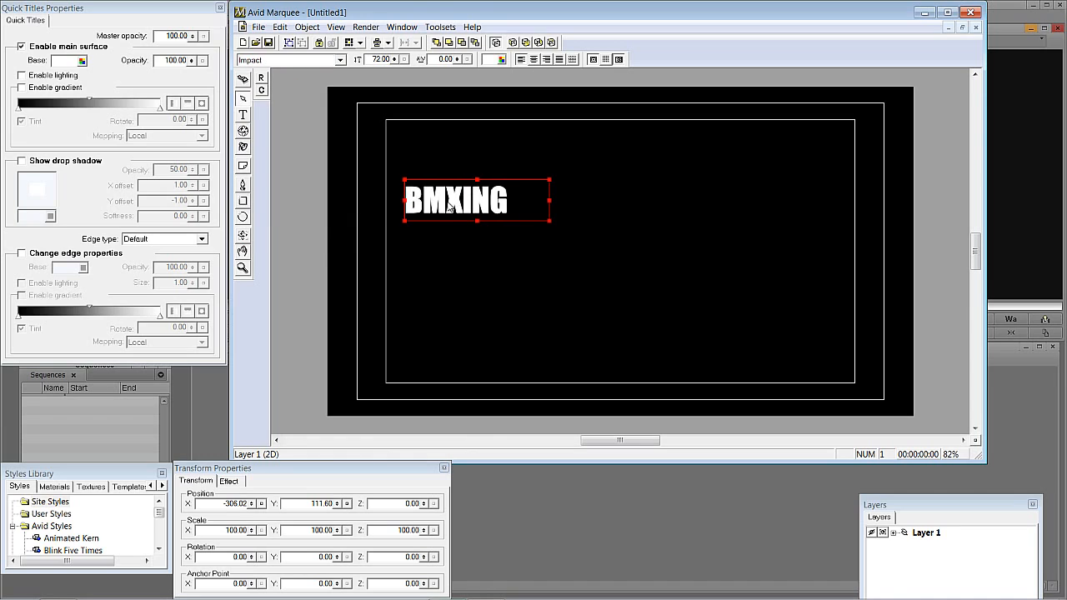
- Fit the BMXING text across the title-safe width at font size 328.80 and move its box to about Y 25
drag(474, 198, 451, 199)
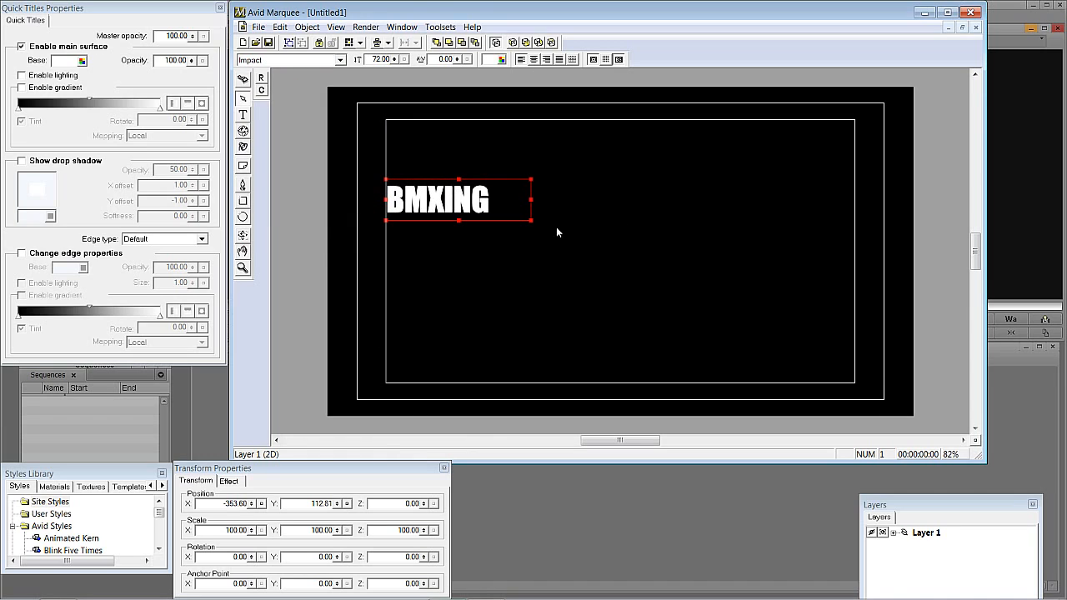
drag(530, 220, 854, 342)
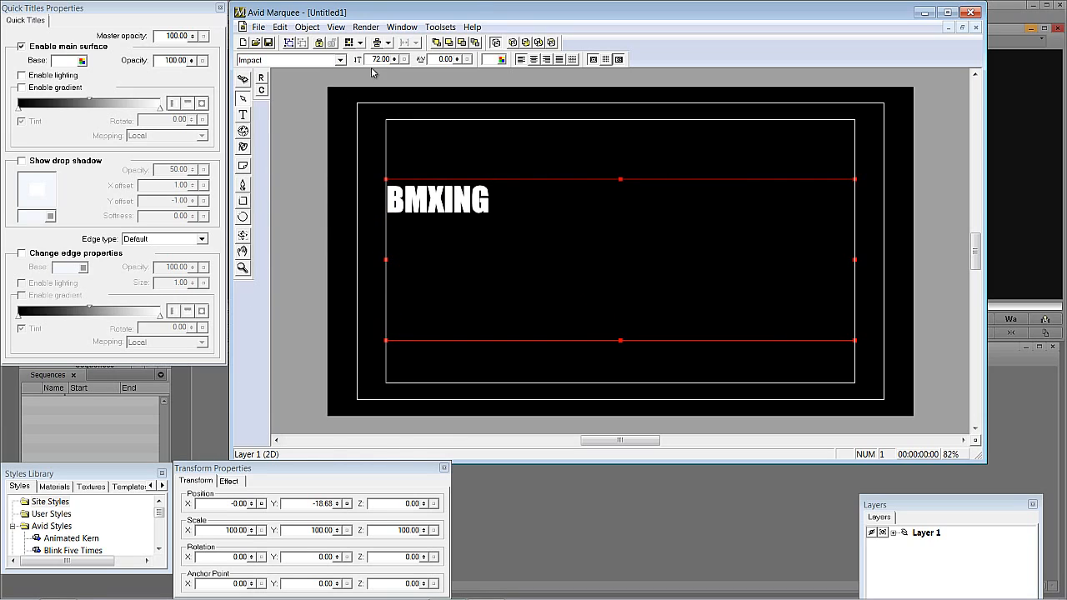
drag(394, 60, 393, 23)
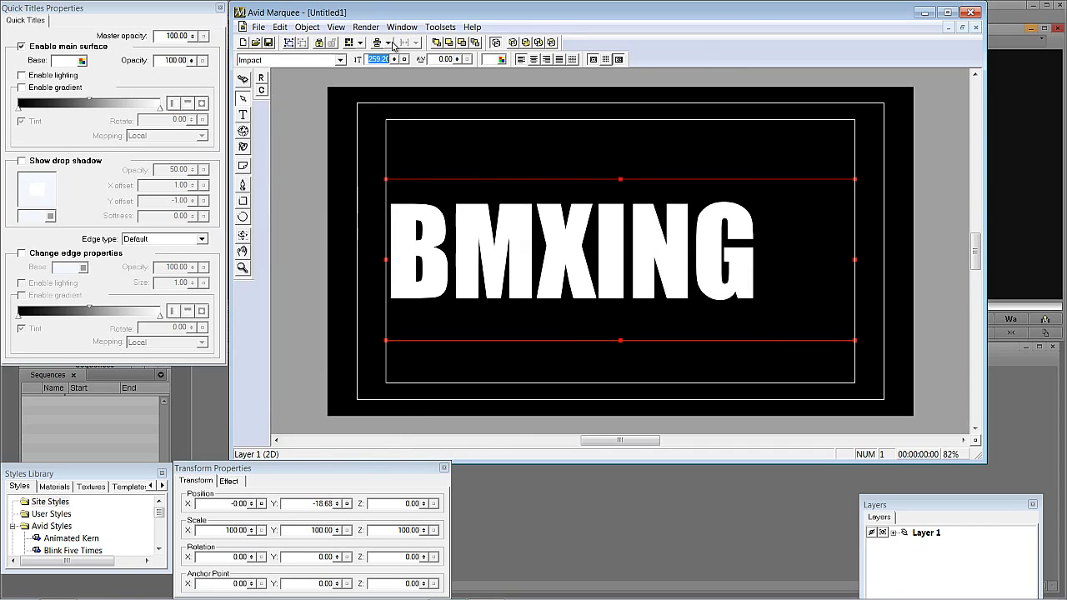
drag(395, 60, 401, 39)
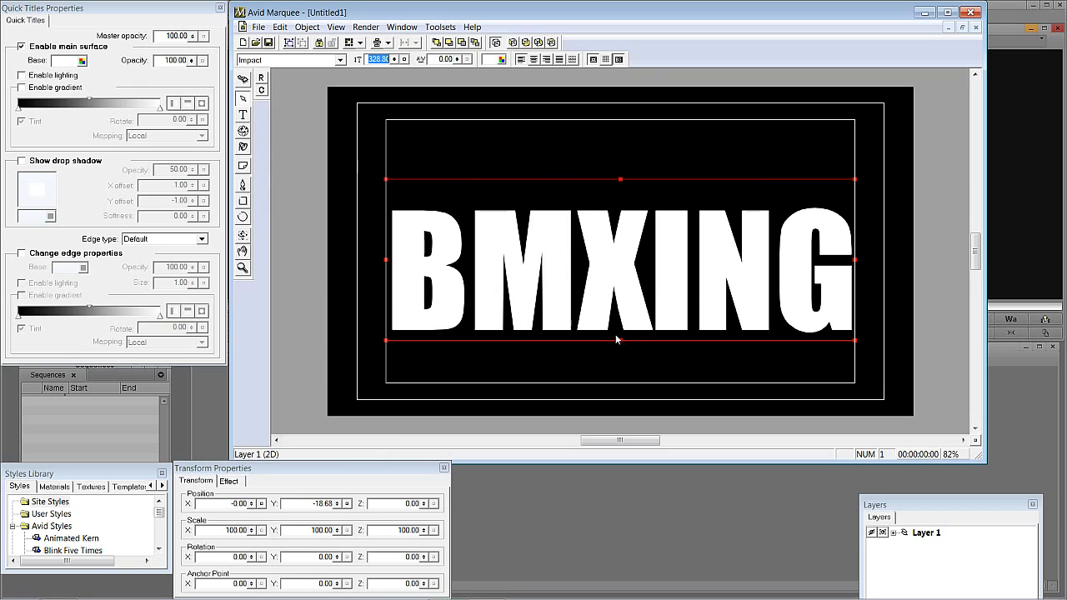
drag(620, 341, 620, 369)
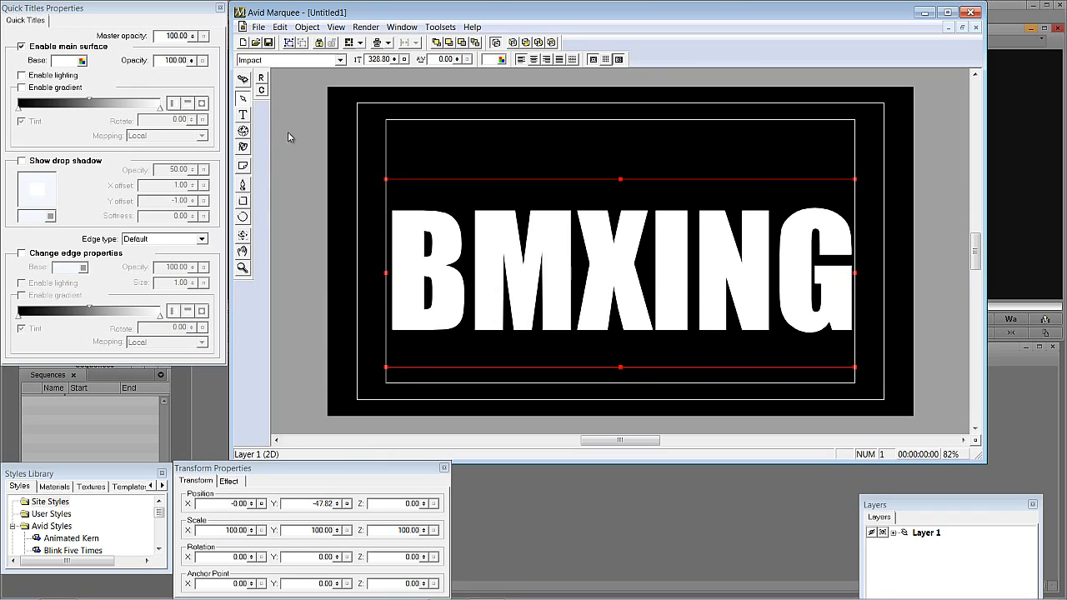
drag(543, 261, 538, 227)
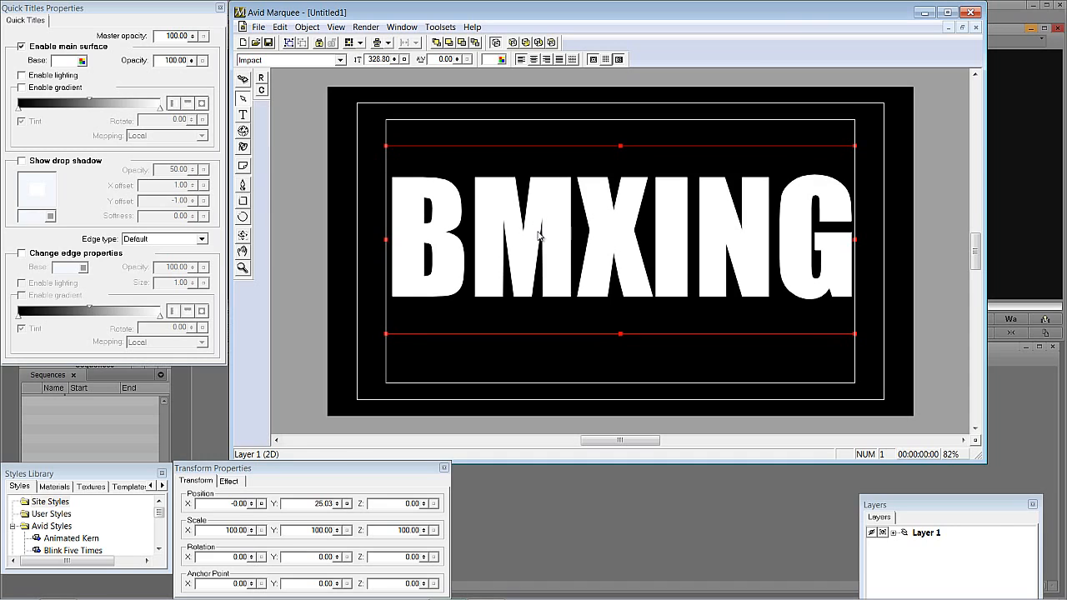
- Extrude the BMXING text to a depth of 32.33 and enable lighting on its main surface
click(232, 480)
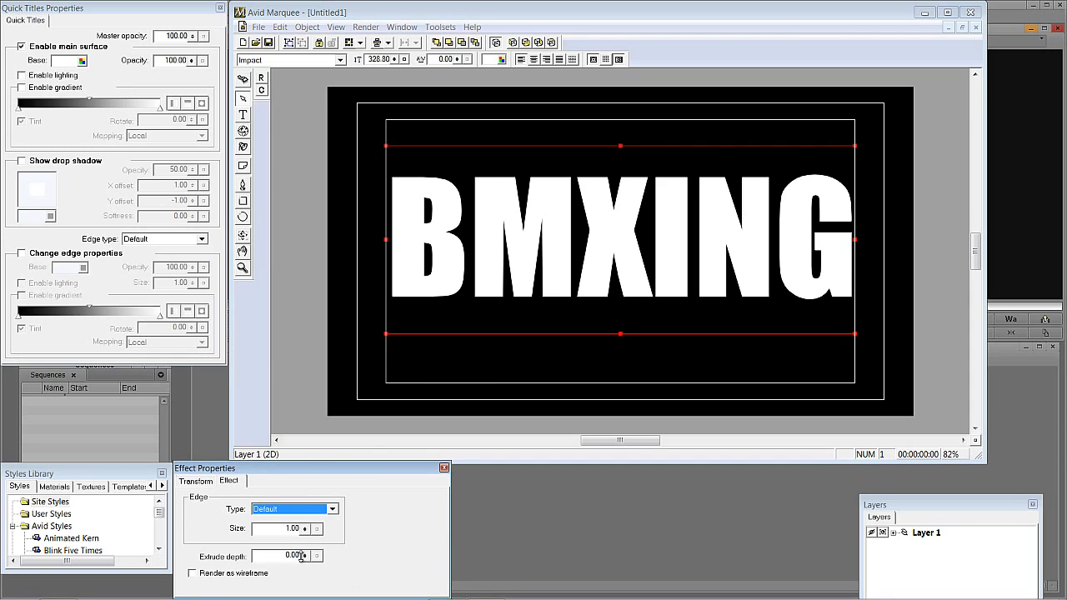
drag(304, 556, 302, 509)
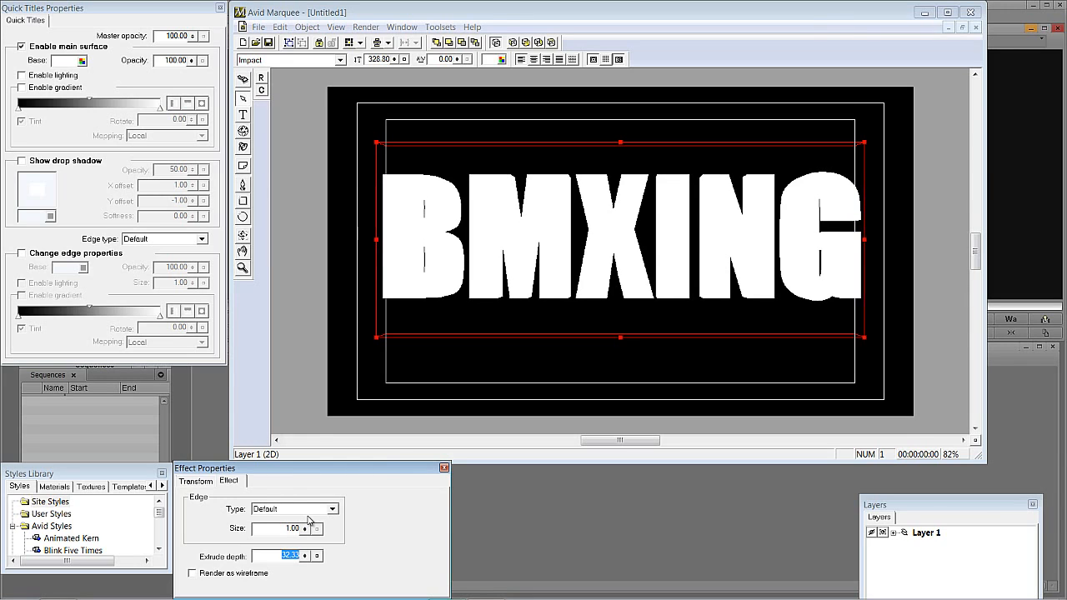
click(25, 75)
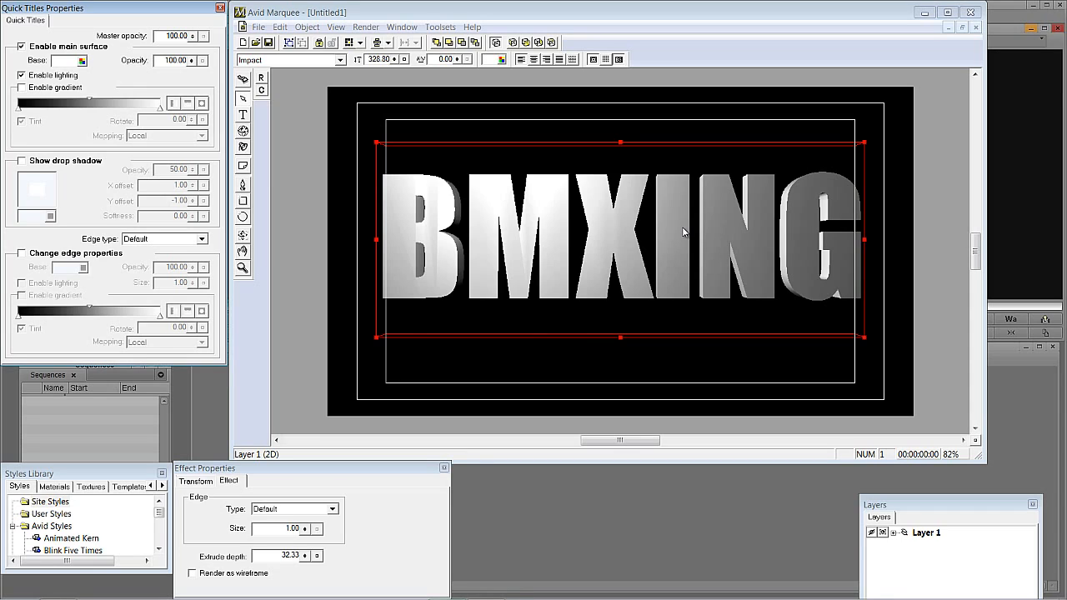
- Save the title to the Sequences bin under the name "BMXING Still"
click(259, 28)
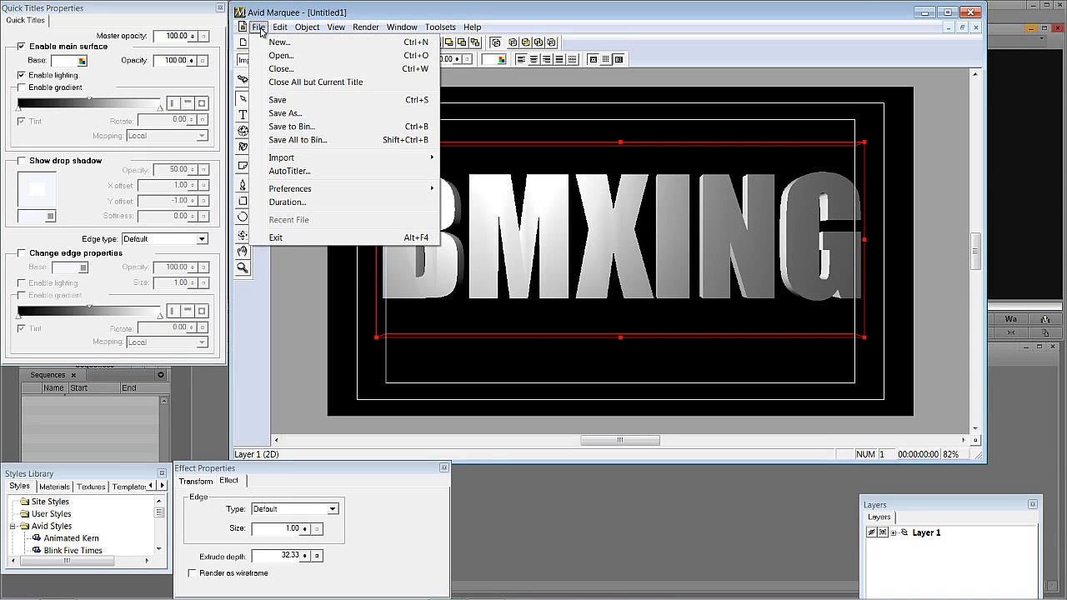
click(275, 142)
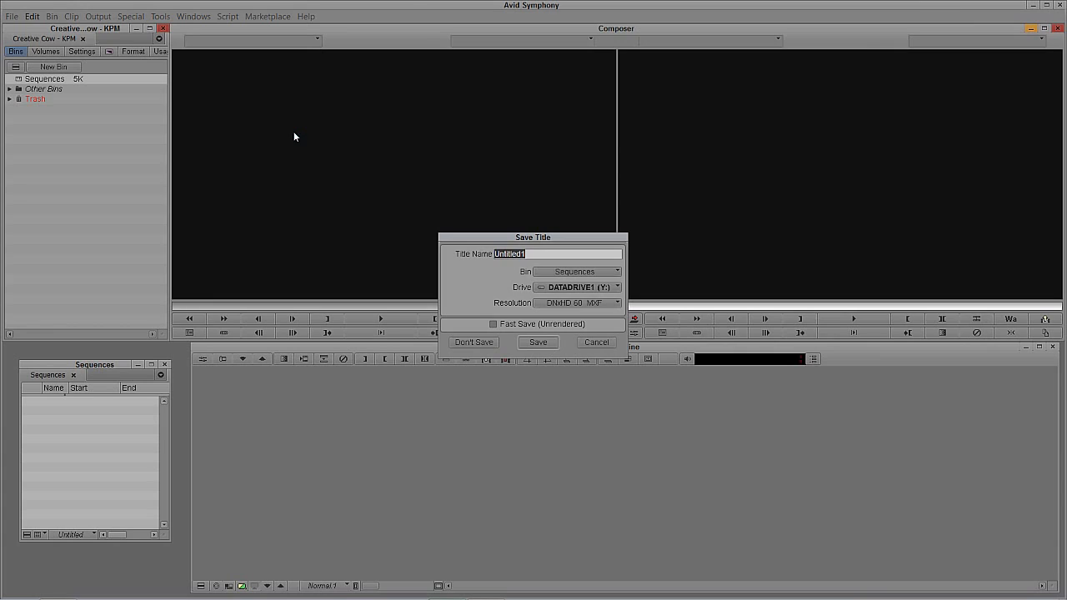
text(BMXING Still)
click(537, 342)
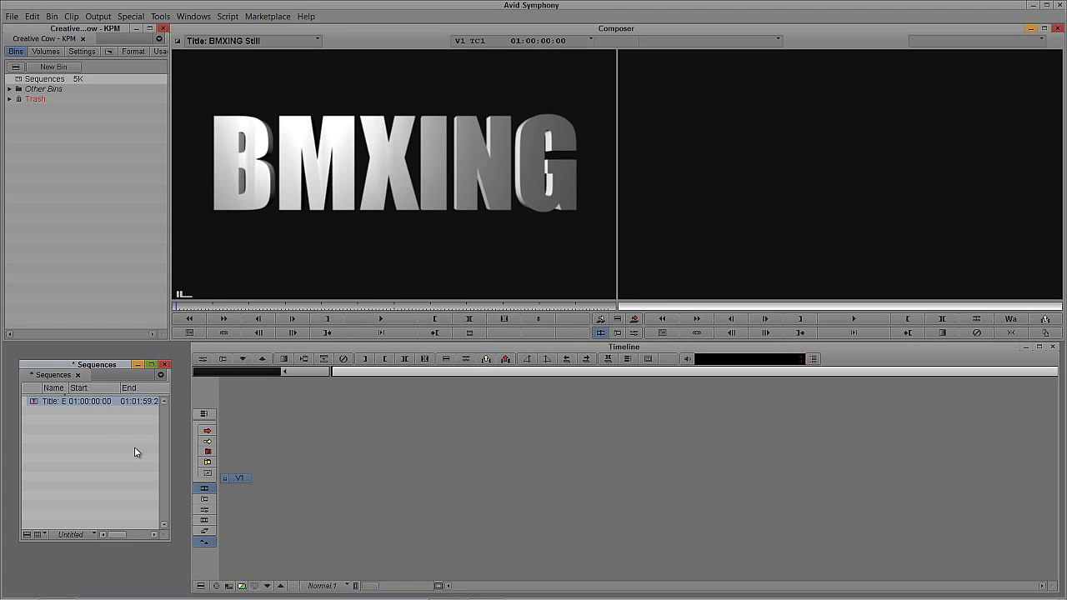
- Load 000944_VTXHD.mov from the Motocross bin and splice it into a new sequence stored in the Sequences bin
click(9, 89)
double_click(46, 109)
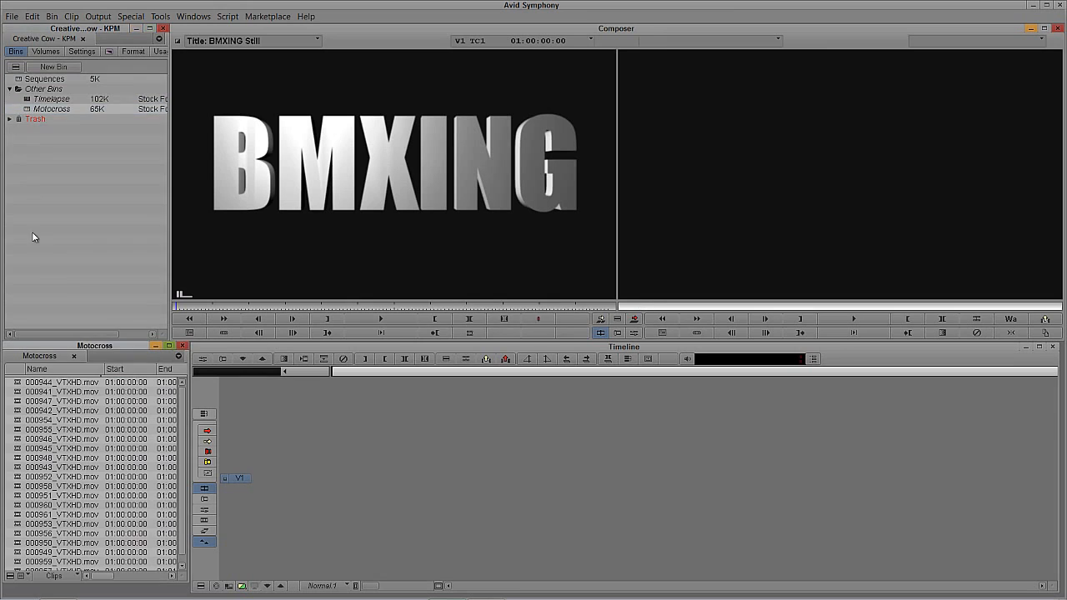
double_click(36, 382)
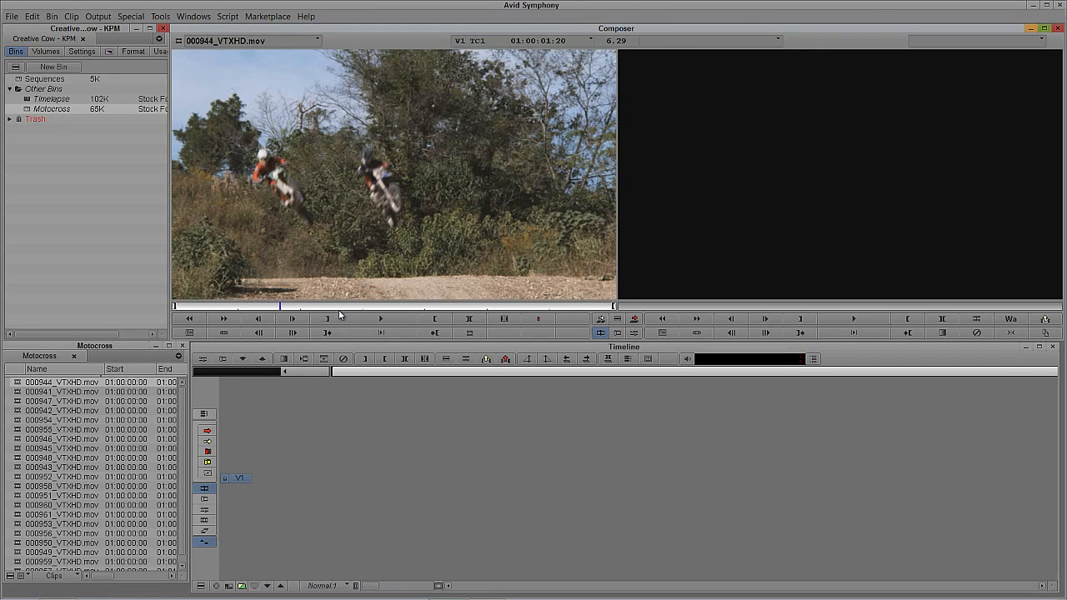
key(v)
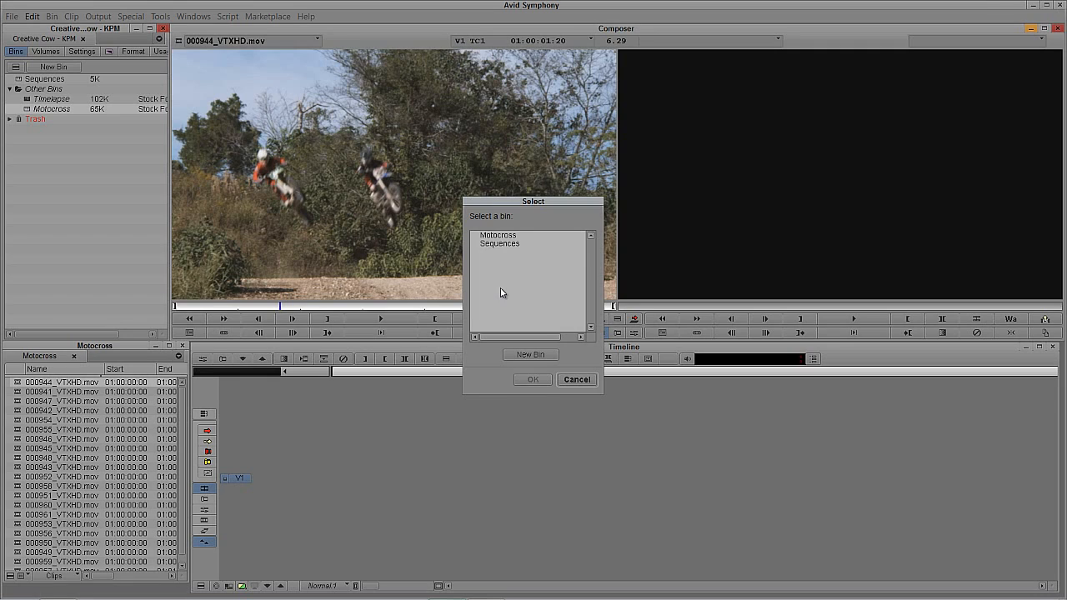
click(505, 247)
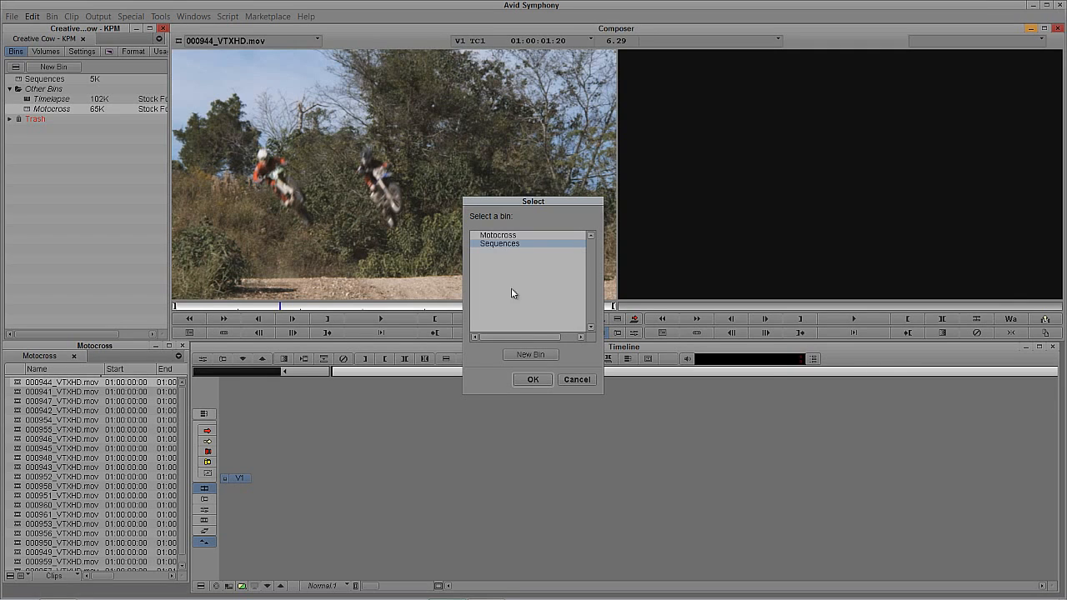
click(534, 377)
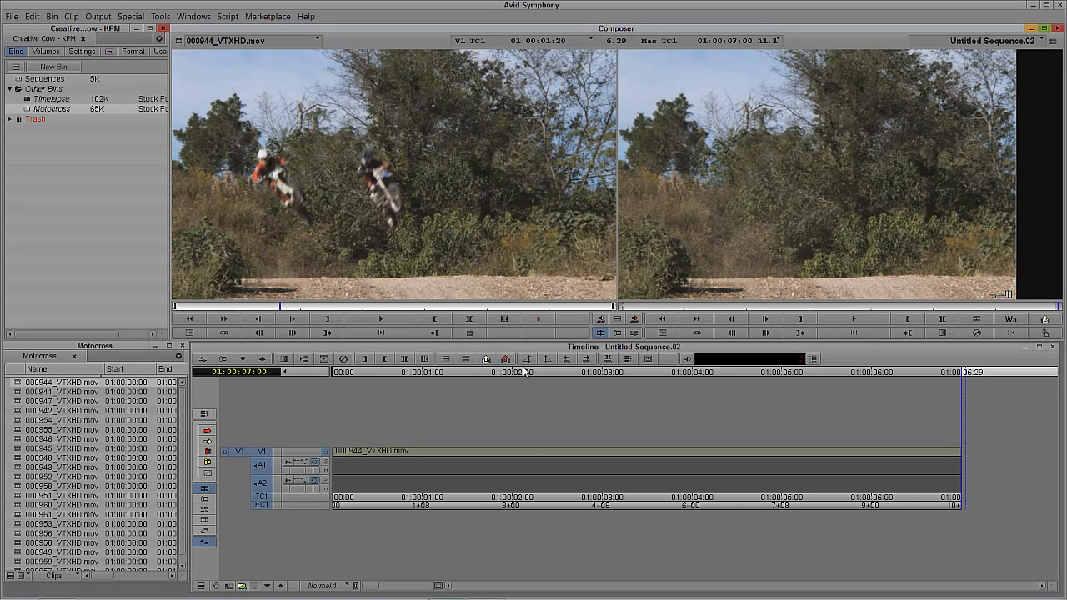
- Add a second video track, leave only V2 enabled, and patch source V1 to it
key(ctrl+y)
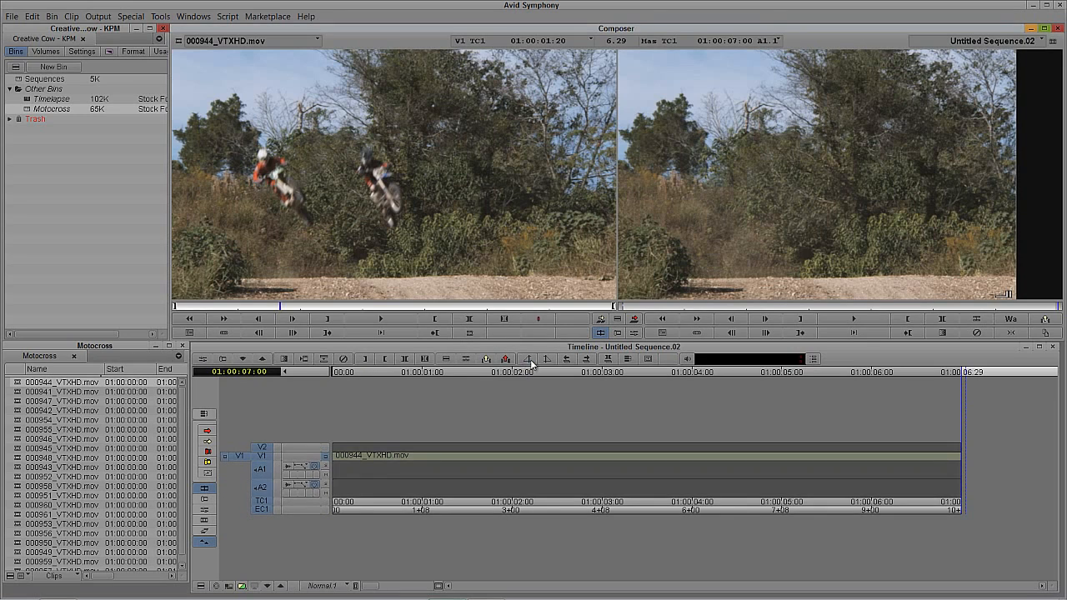
drag(264, 457, 263, 510)
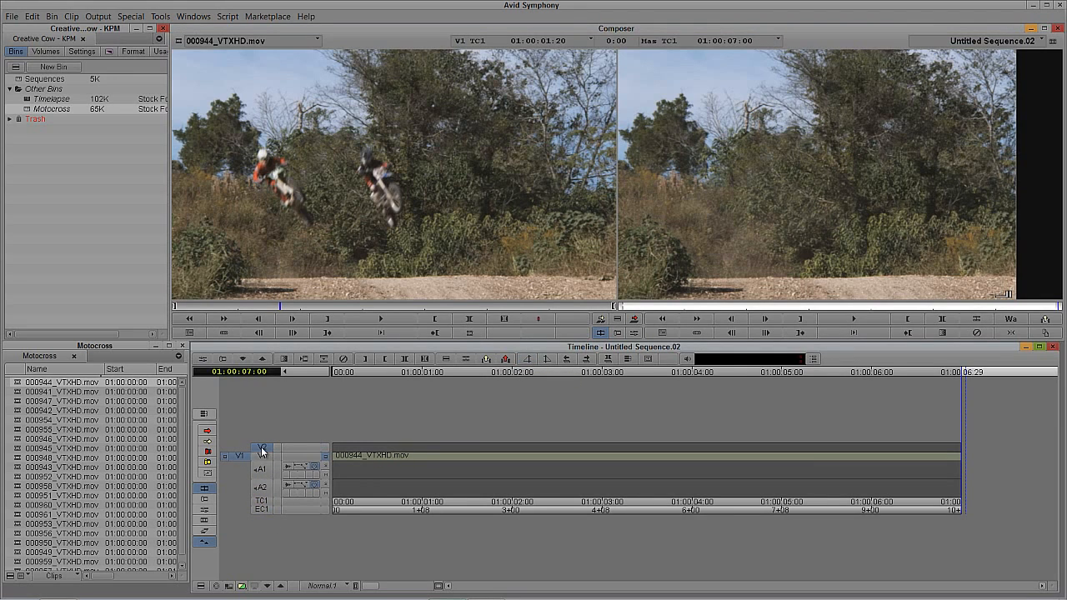
drag(239, 455, 257, 447)
- Load the BMXING Still title from the Sequences bin and overwrite it onto V2 along the full length of the motocross clip
click(15, 83)
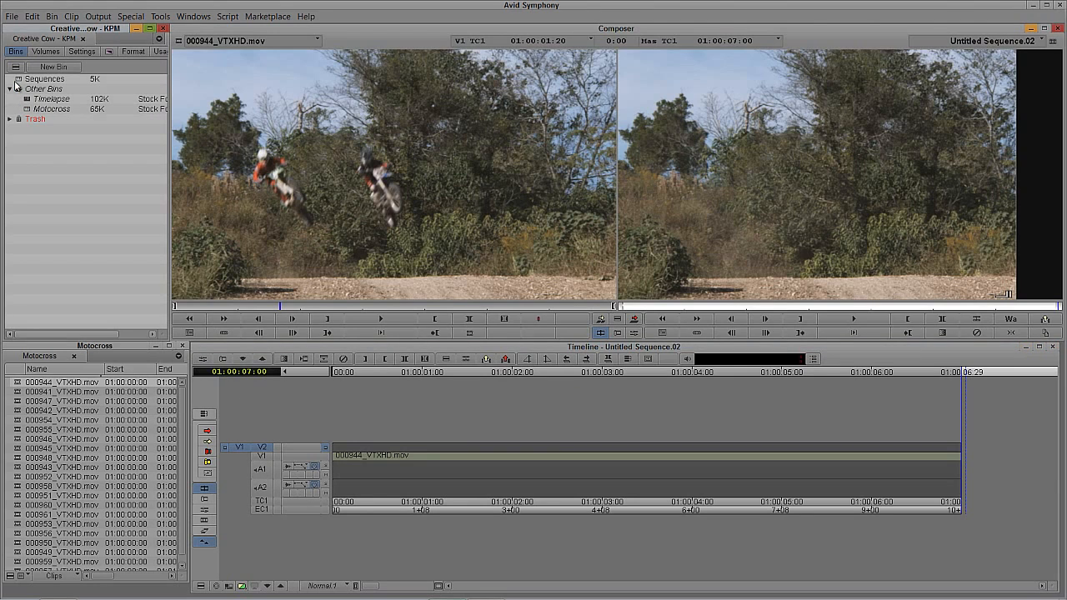
double_click(15, 82)
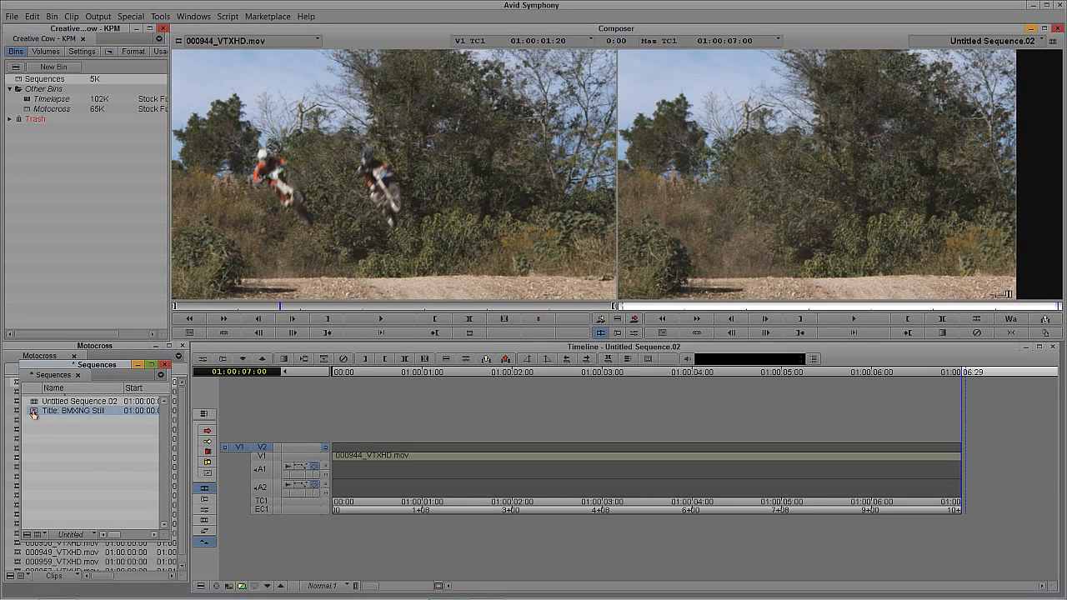
drag(71, 410, 341, 242)
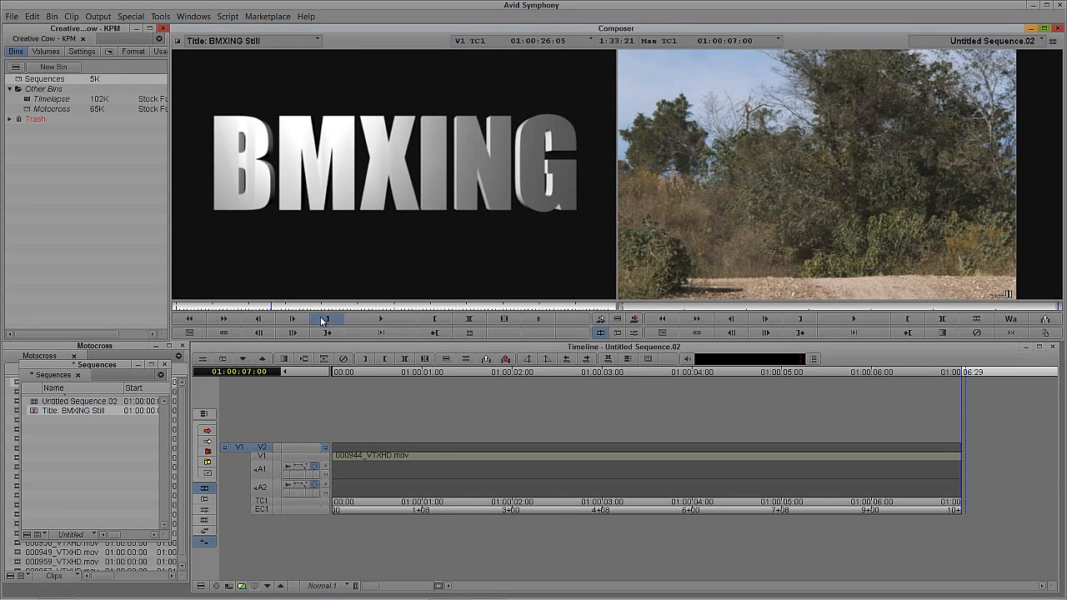
click(409, 471)
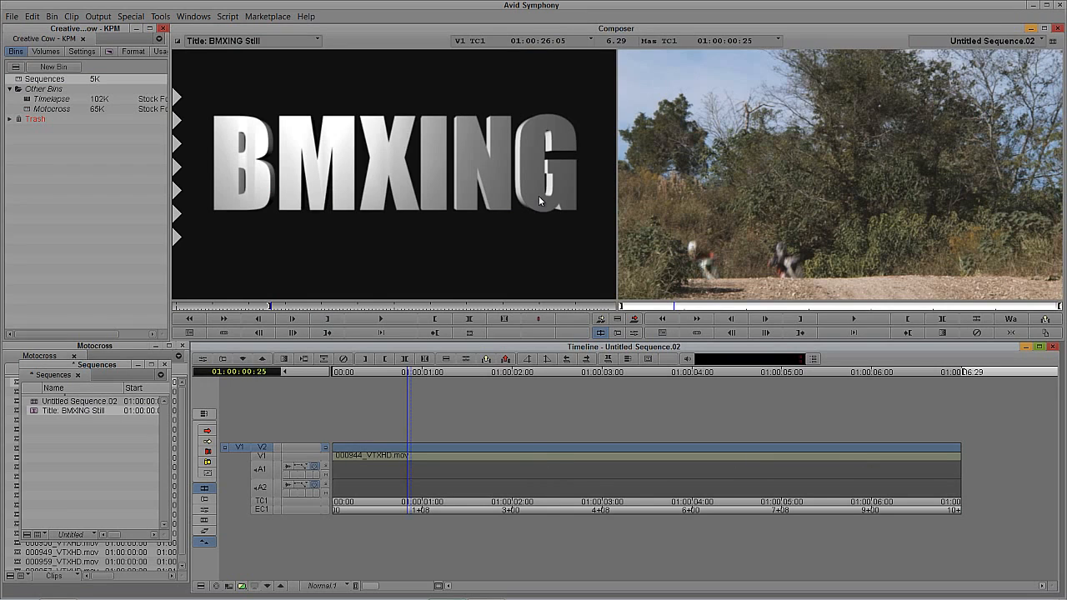
key(b)
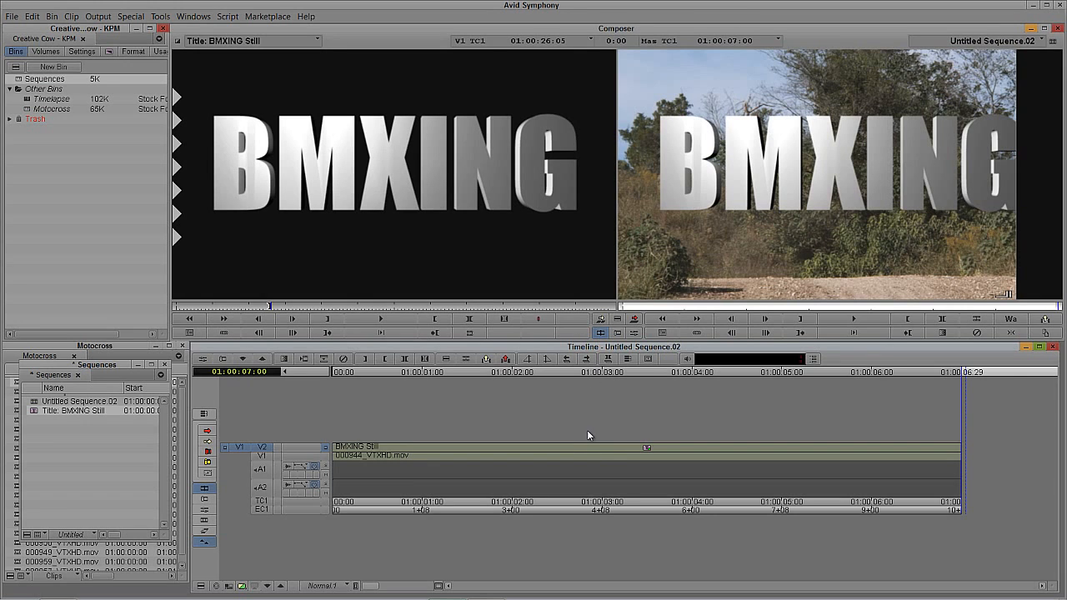
- Open the V2 title in the Effect Editor at 01:00:01:20 and promote it to a 3D Title effect
drag(588, 457, 486, 458)
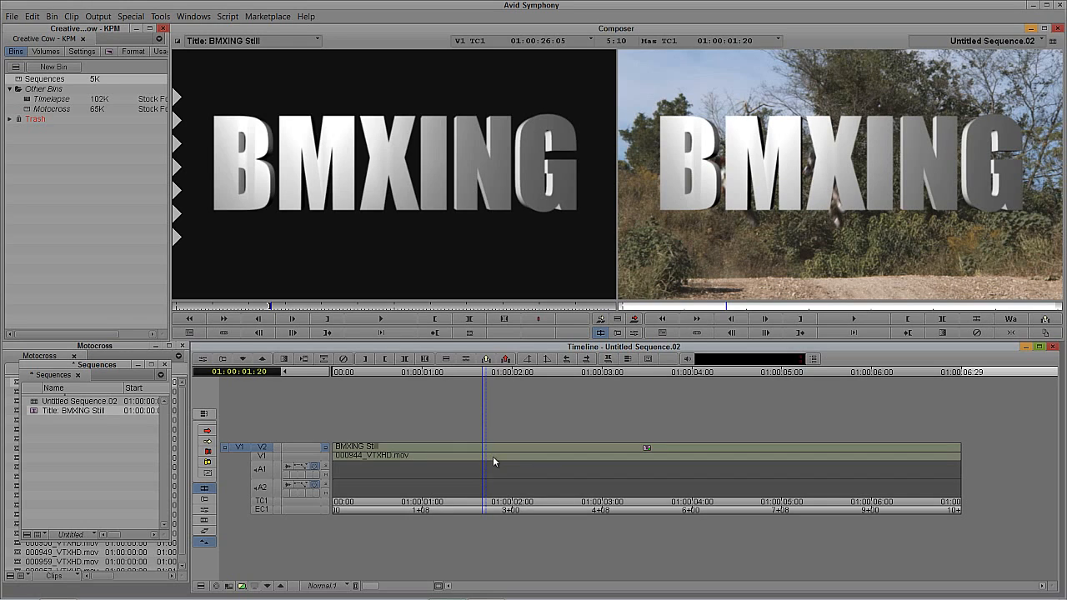
key(shift+F10)
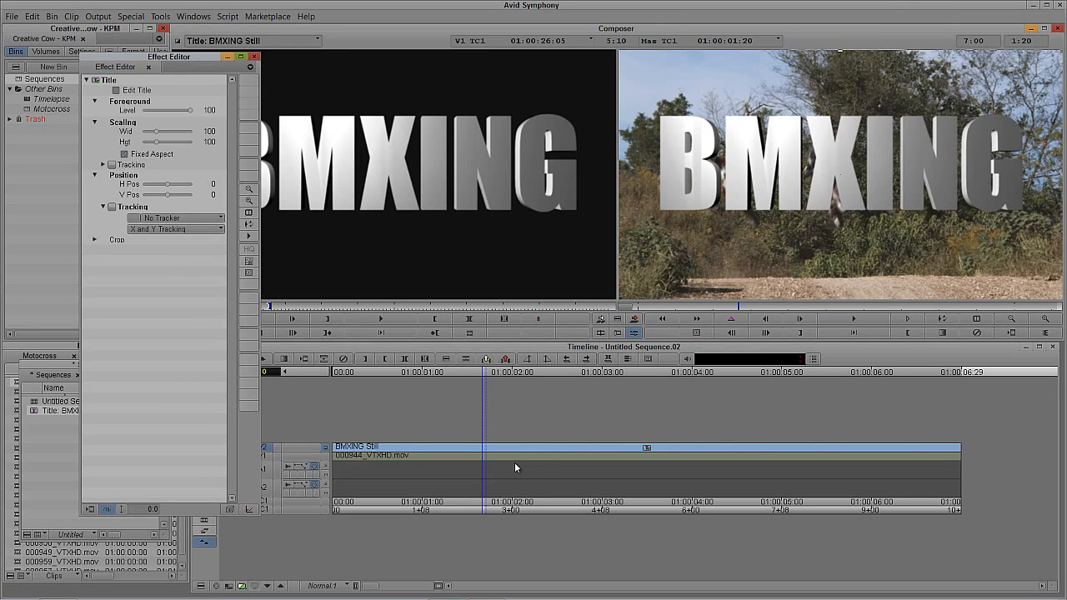
drag(206, 58, 126, 60)
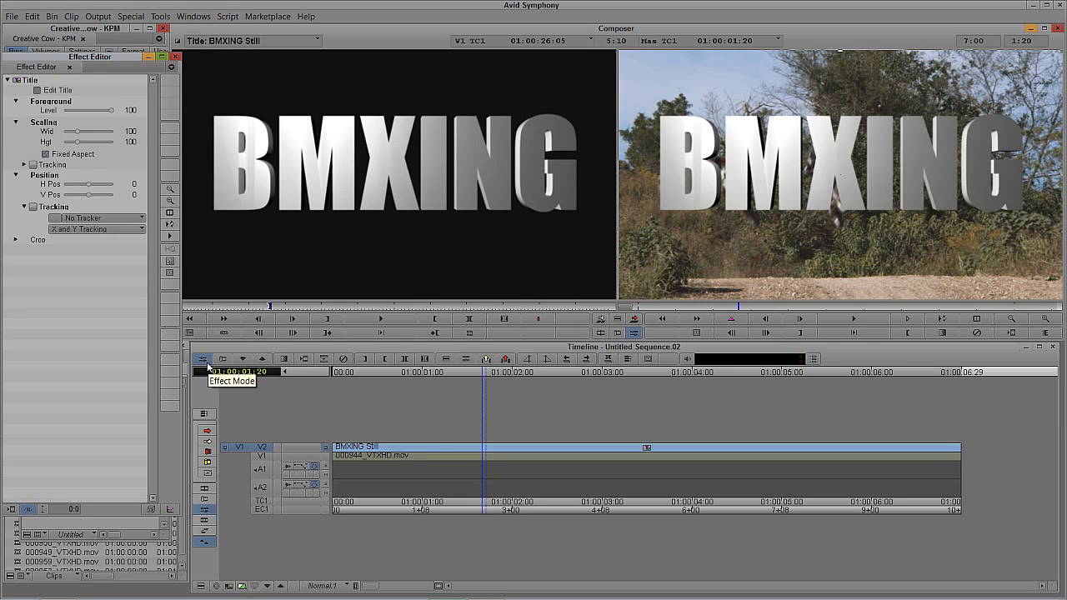
click(150, 509)
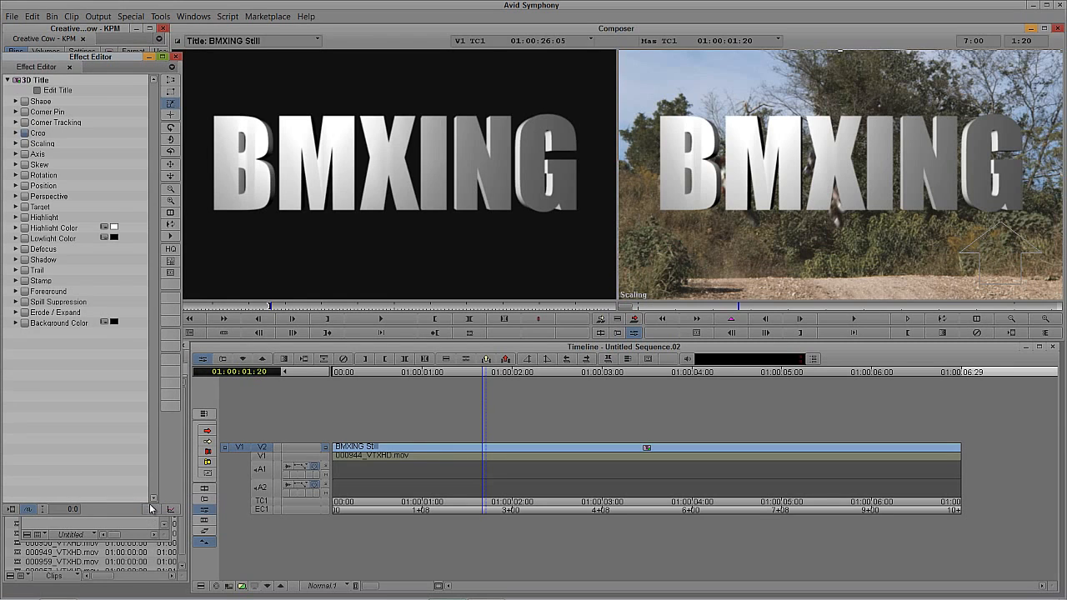
- Try a Y rotation of 74 on the 3D title, and undo the rotation
click(15, 175)
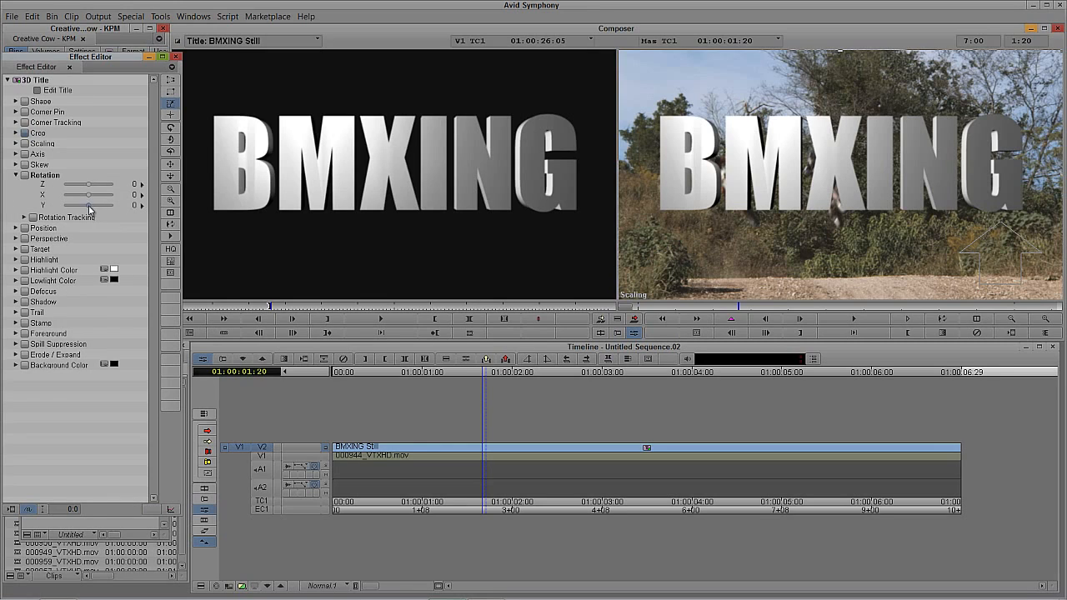
drag(92, 205, 93, 208)
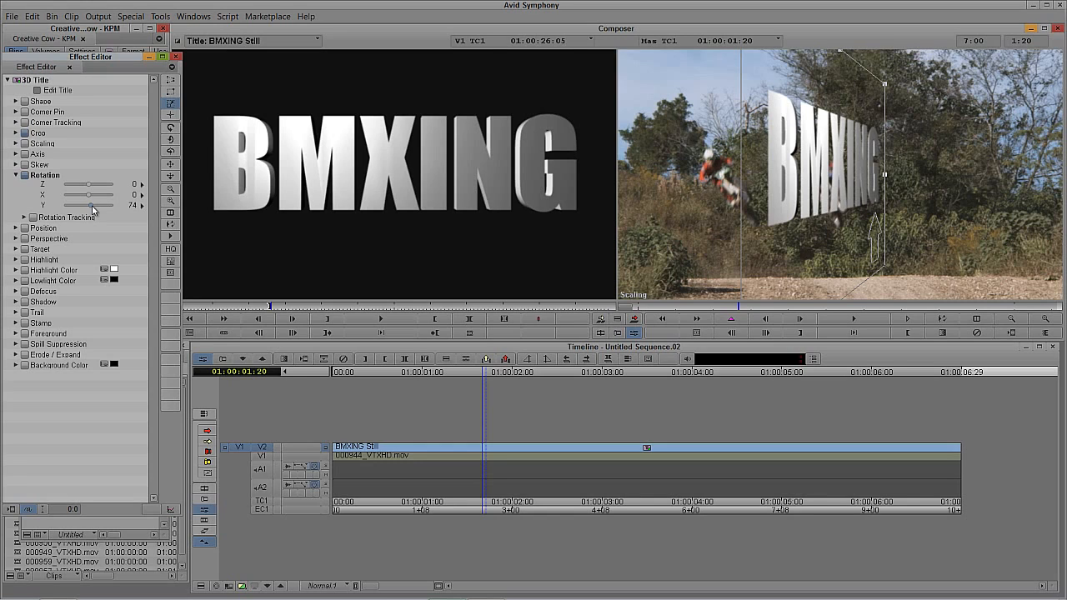
key(ctrl+z)
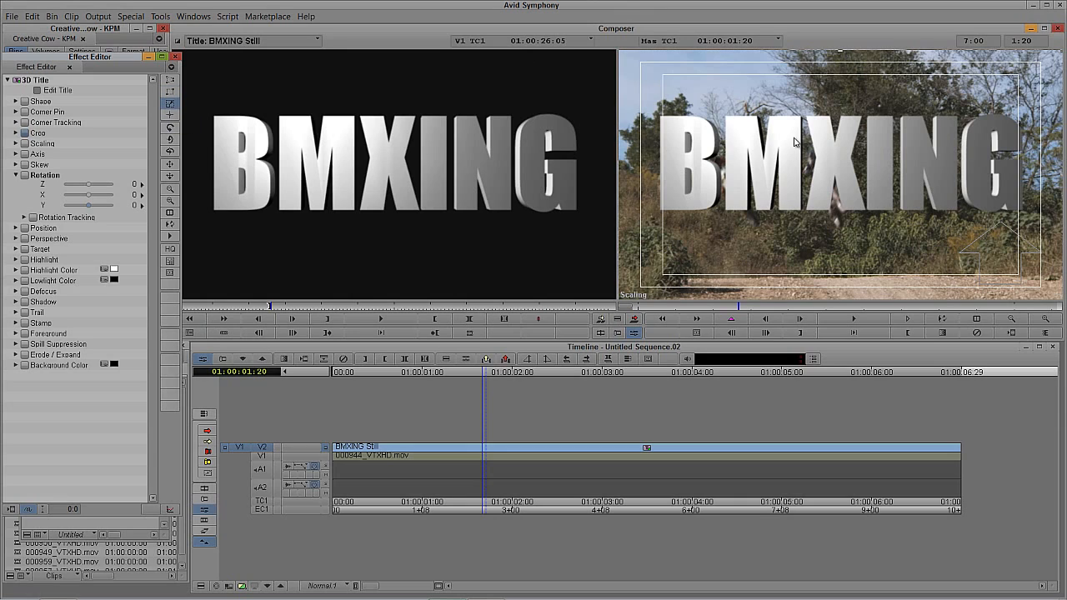
- Shrink the title to about a quarter of the frame width in the lower-left title-safe corner, and play the sequence from its start
click(1034, 80)
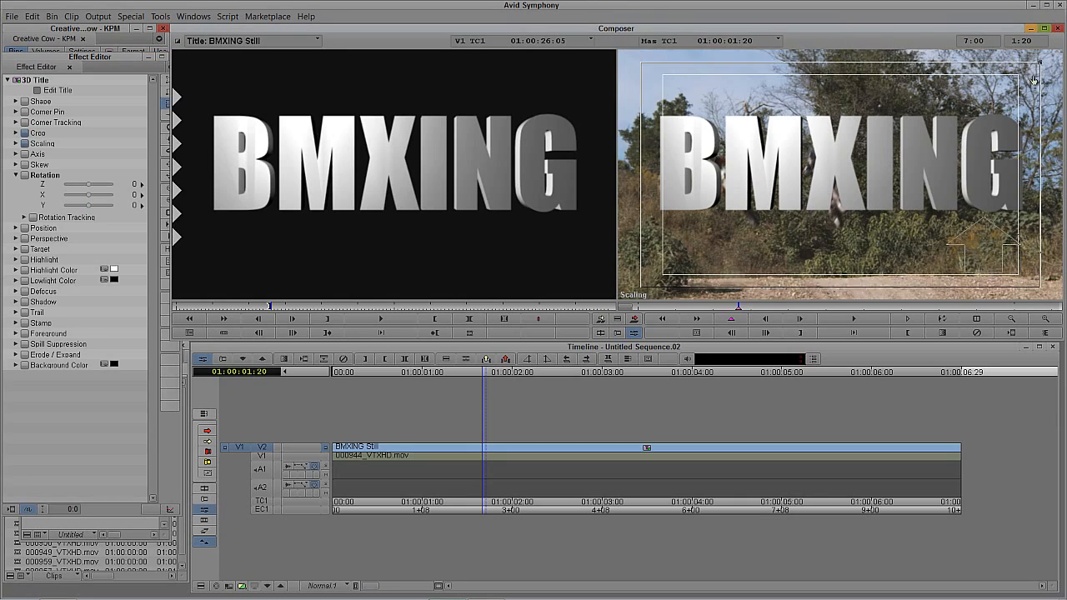
drag(1033, 80, 726, 272)
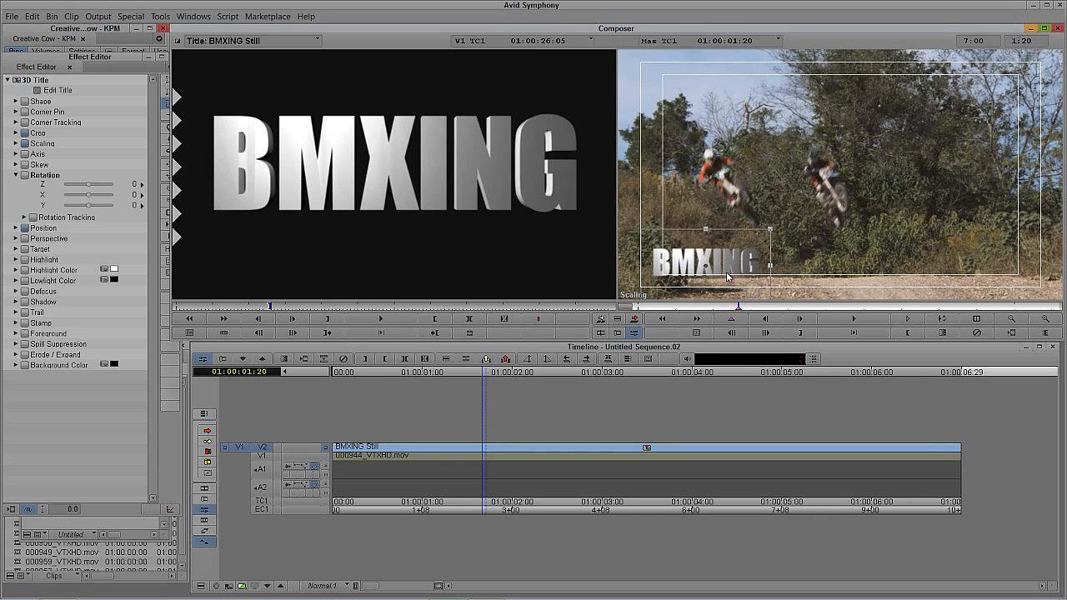
drag(615, 455, 283, 461)
key(space)
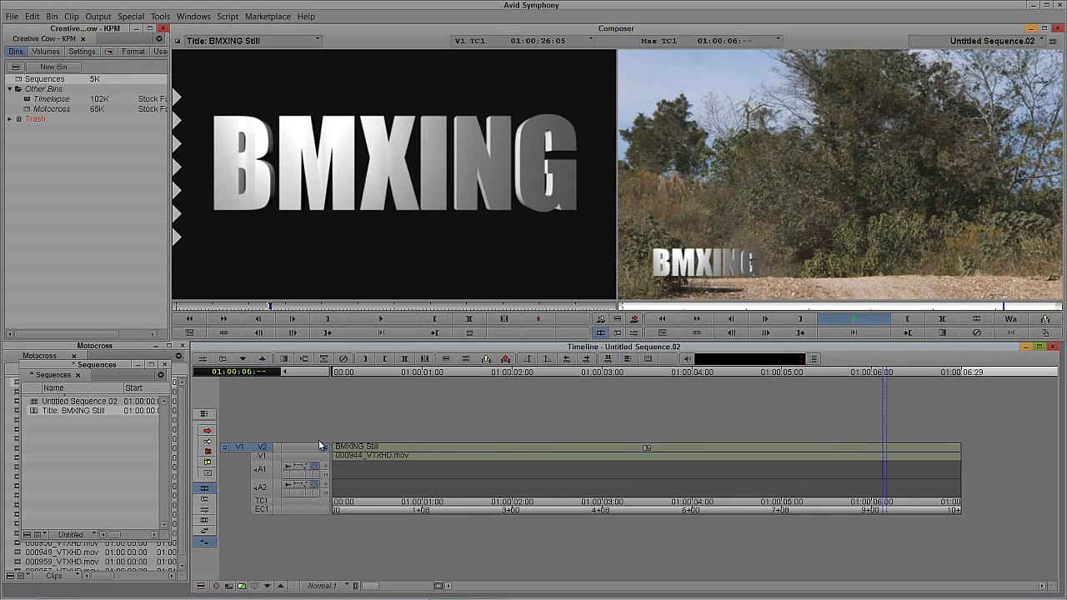
key(space)
drag(435, 445, 276, 459)
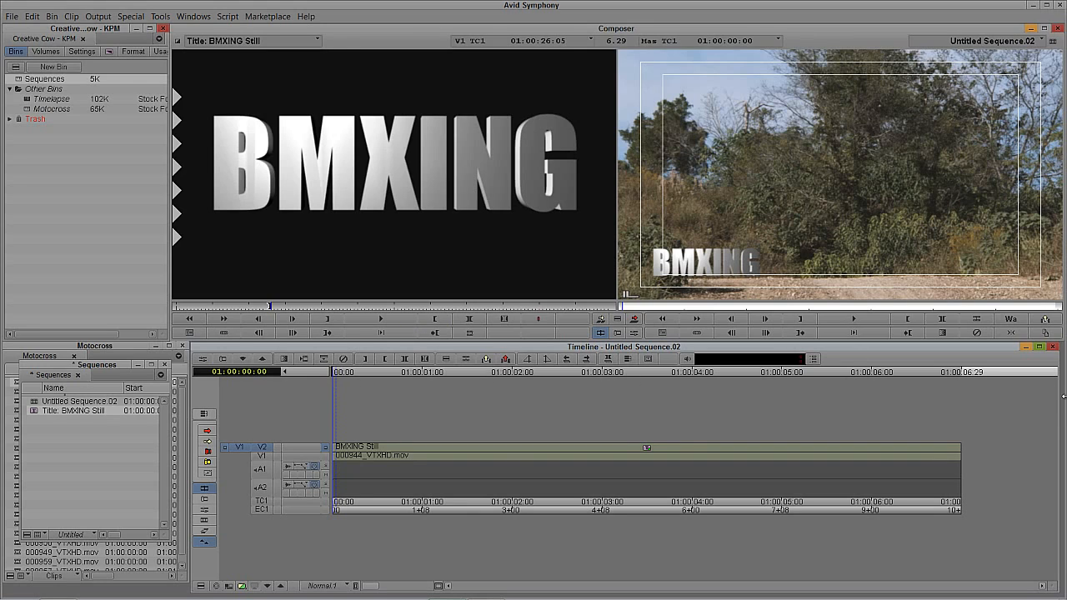
- Create a new title in Marquee and display the safe-area guides
click(1061, 4)
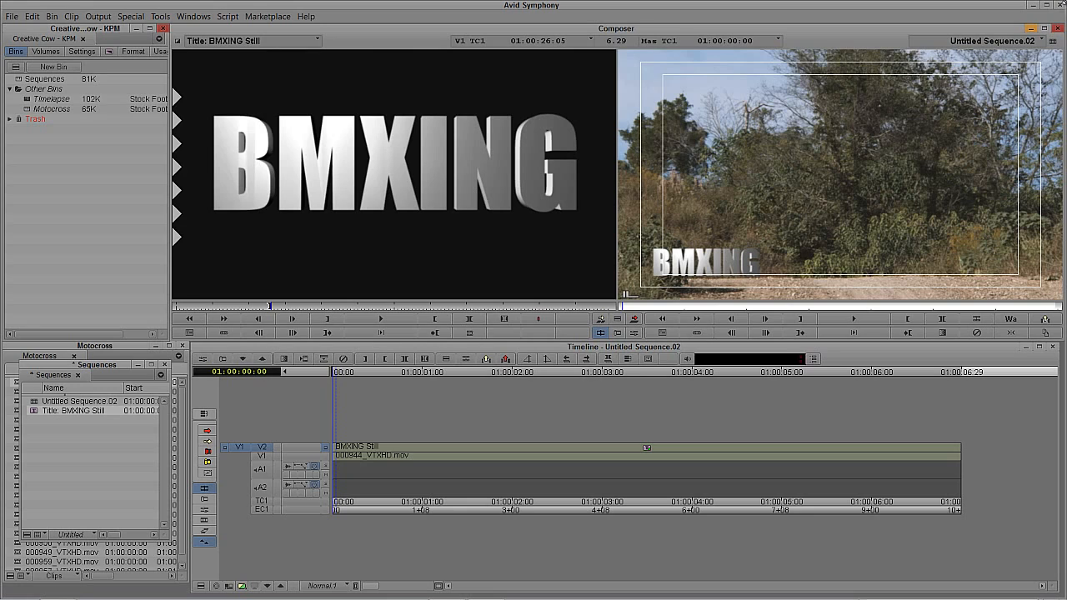
click(73, 16)
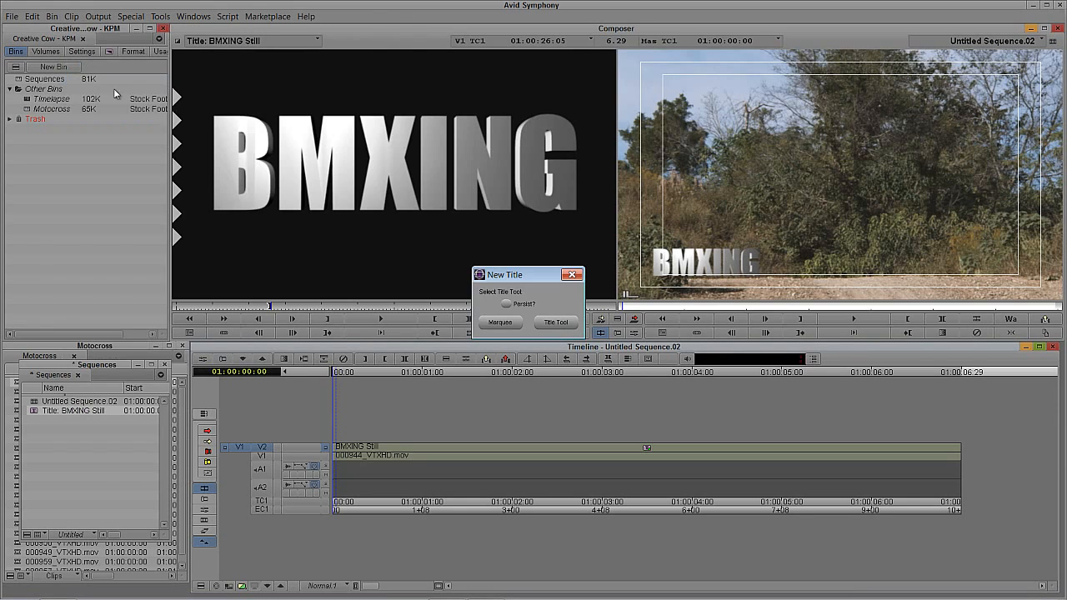
click(90, 79)
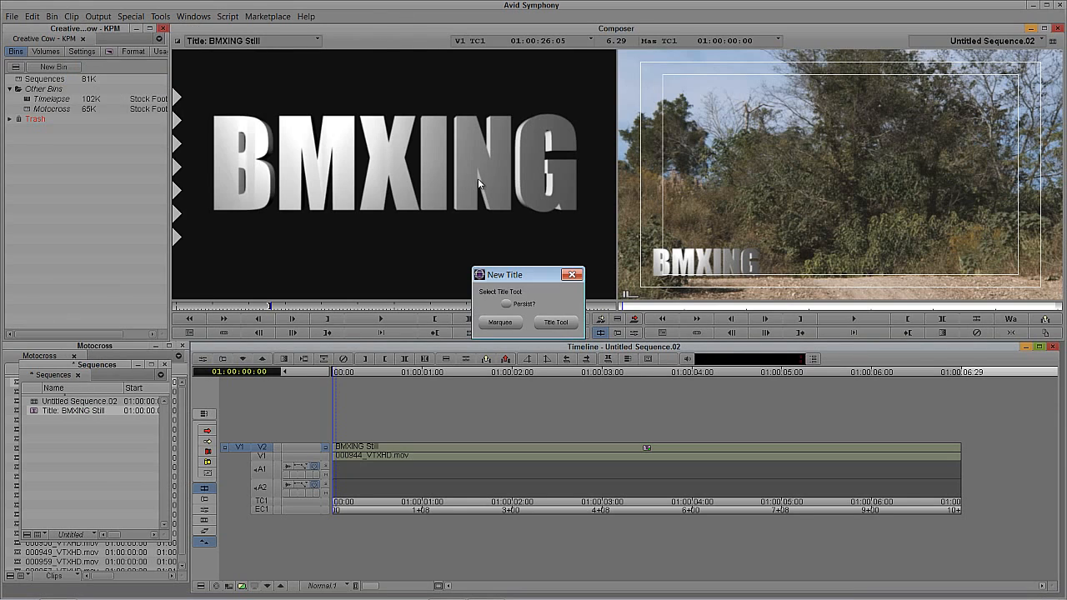
click(504, 322)
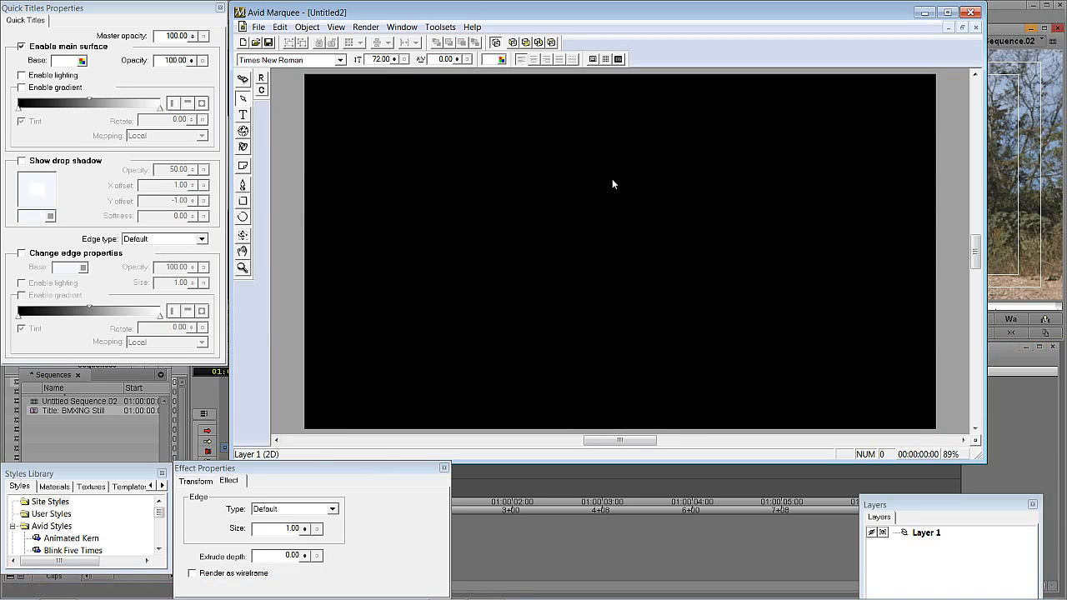
click(593, 59)
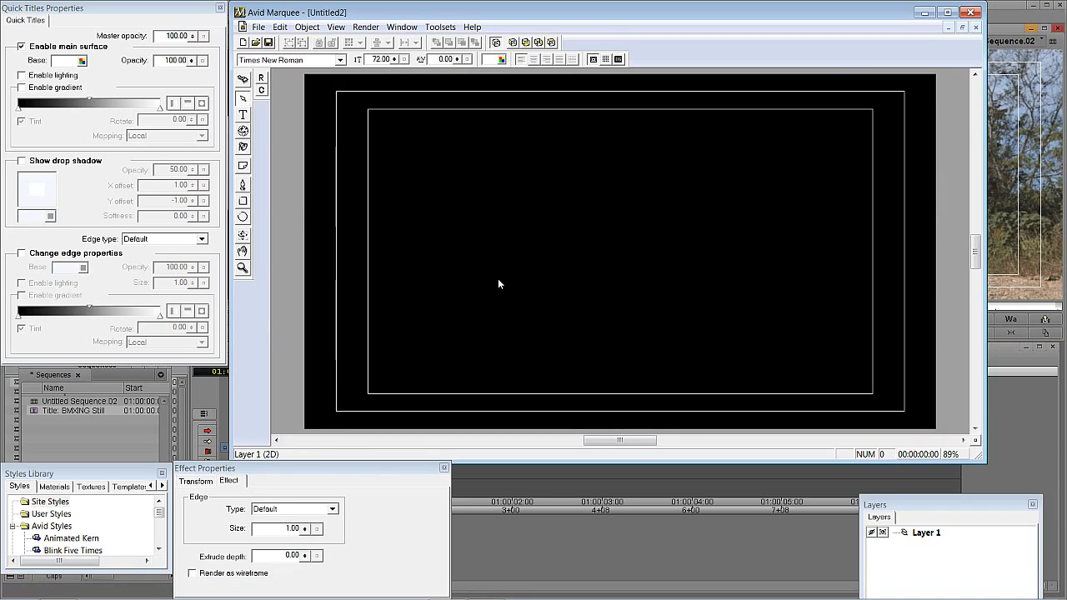
- Add the text BMXING to the title and set its font to Impact
click(243, 114)
click(440, 251)
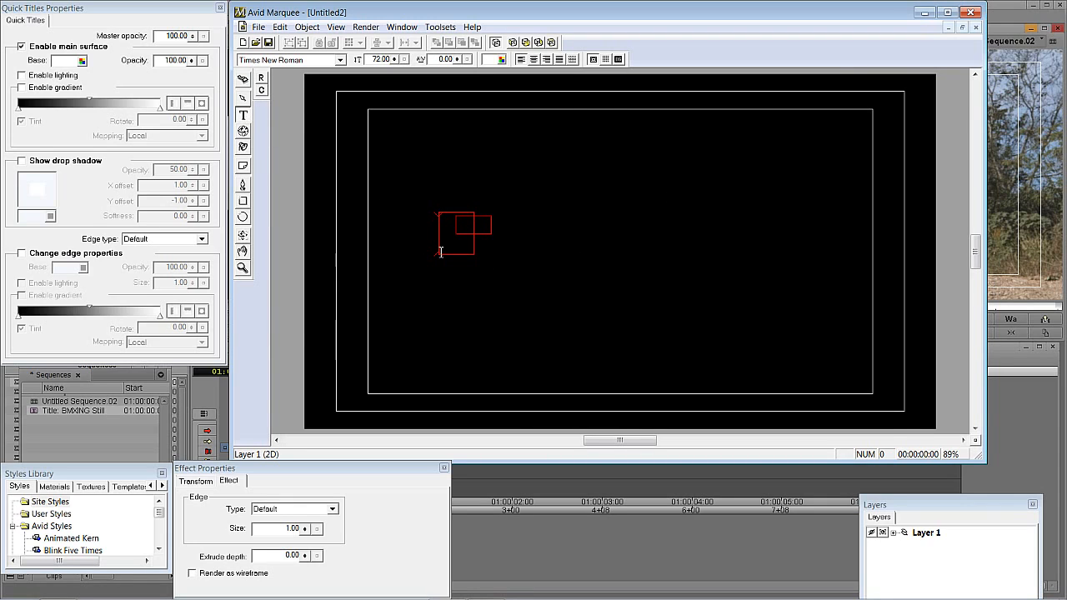
text(BMC)
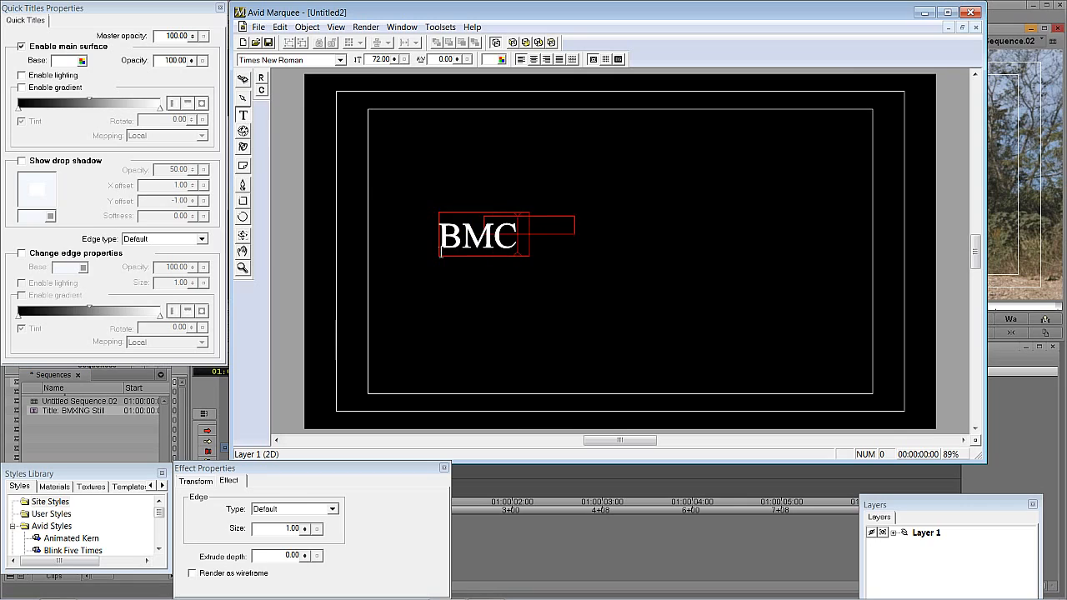
key(BackSpace)
text(XING)
key(ctrl+a)
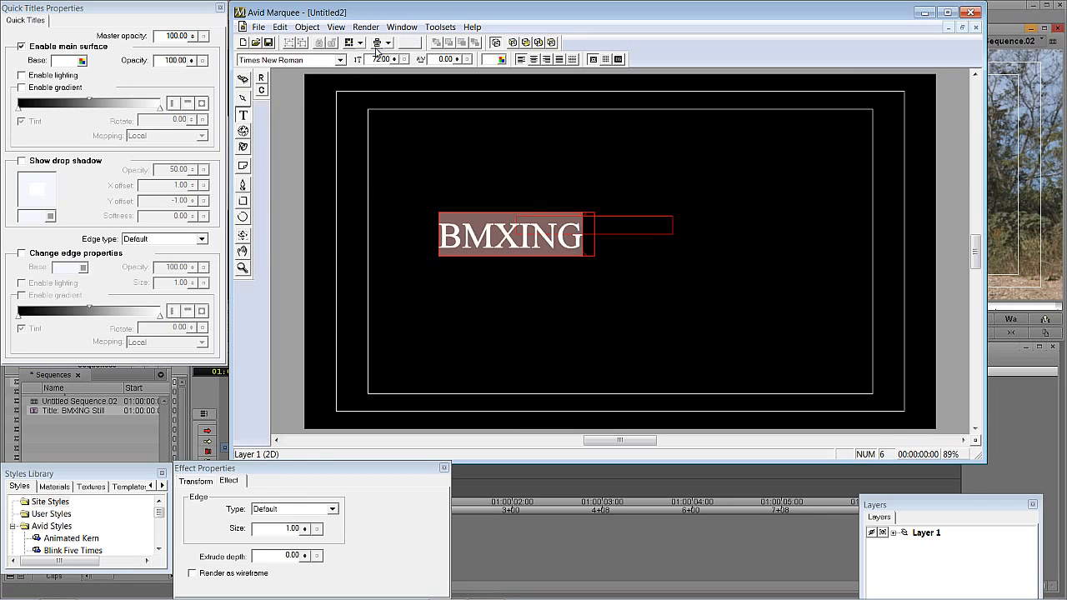
click(322, 62)
key(i)
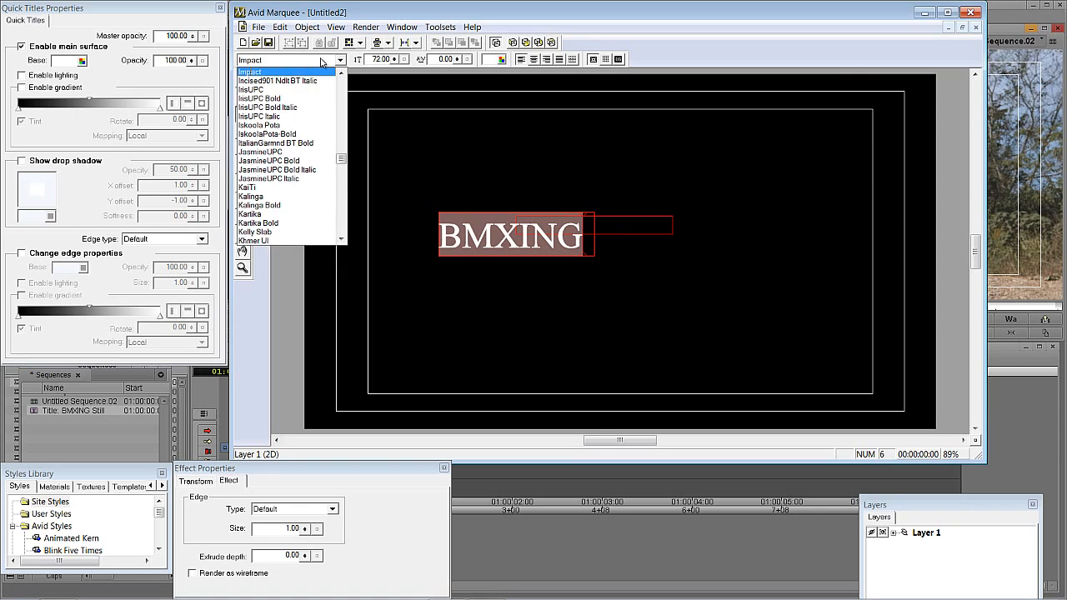
key(Return)
- Fit the BMXING text box to the title-safe width, make it tall enough for the letters, and set the font size to 326.40
click(242, 98)
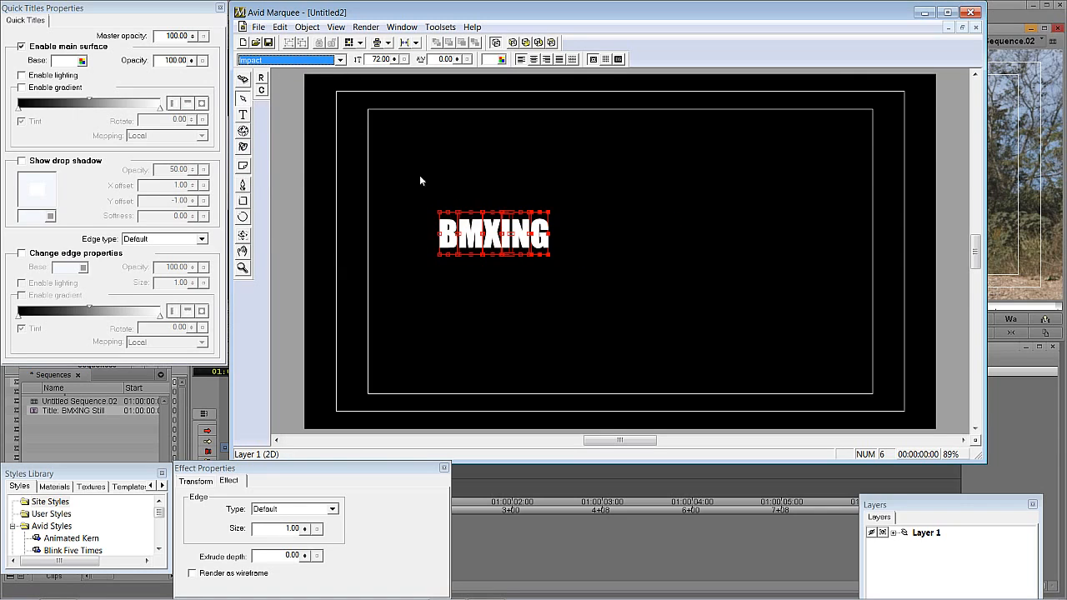
drag(485, 234, 415, 191)
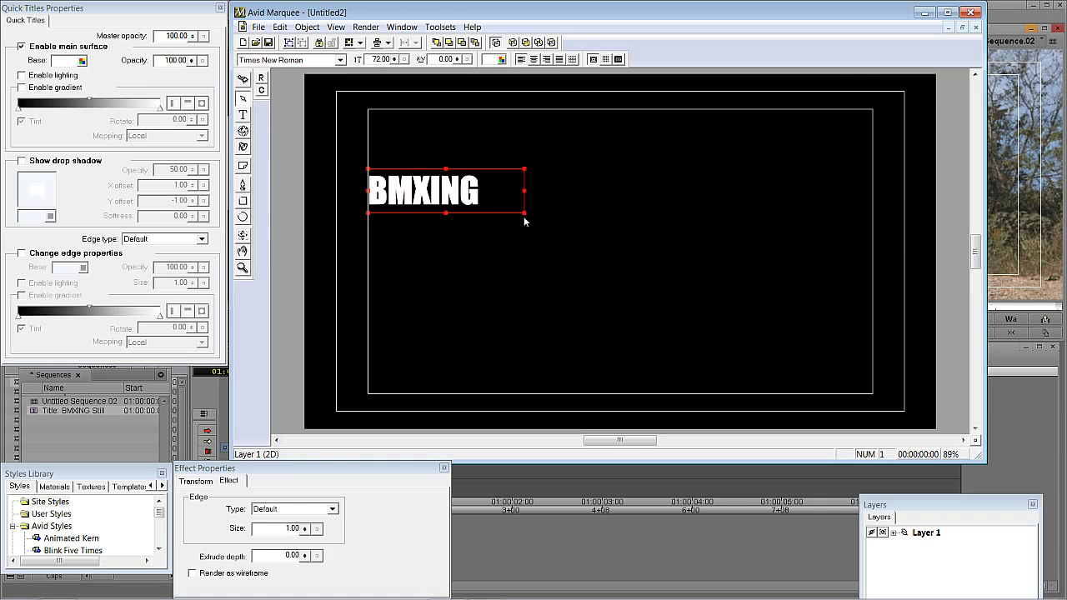
drag(524, 213, 865, 339)
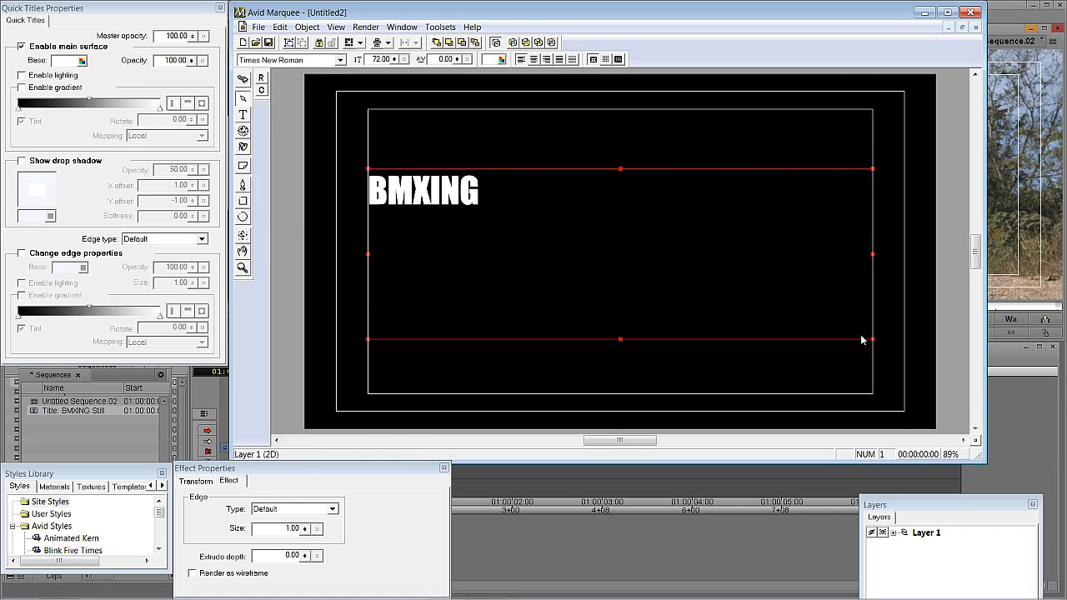
drag(397, 60, 404, 7)
drag(396, 60, 409, 81)
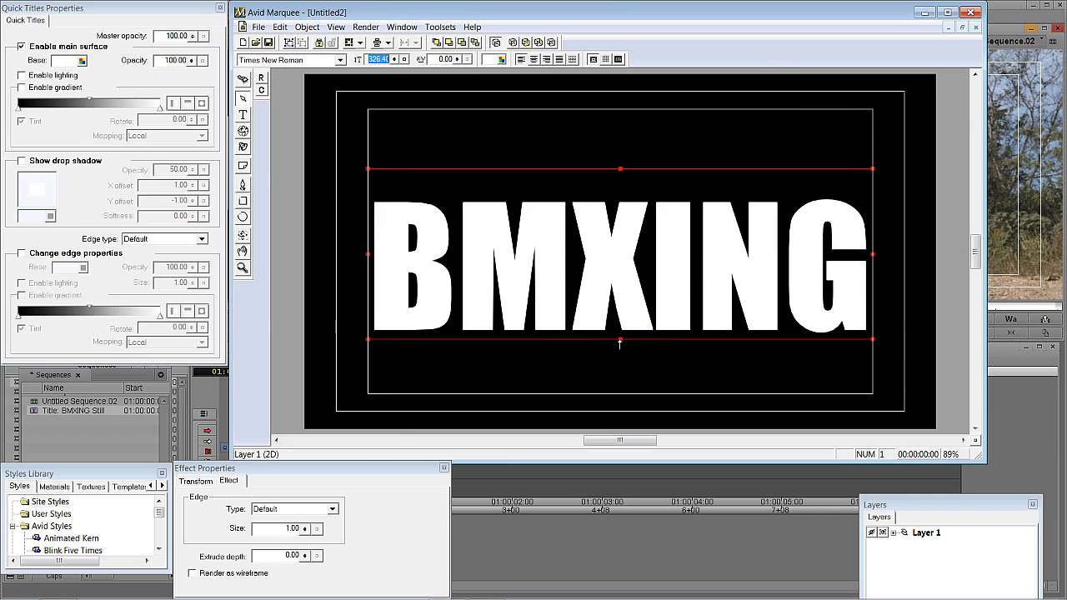
drag(618, 339, 621, 377)
- Extrude the BMXING text to a depth of 35.00 with lighting on its main surface, and raise it slightly in the frame
drag(303, 558, 316, 469)
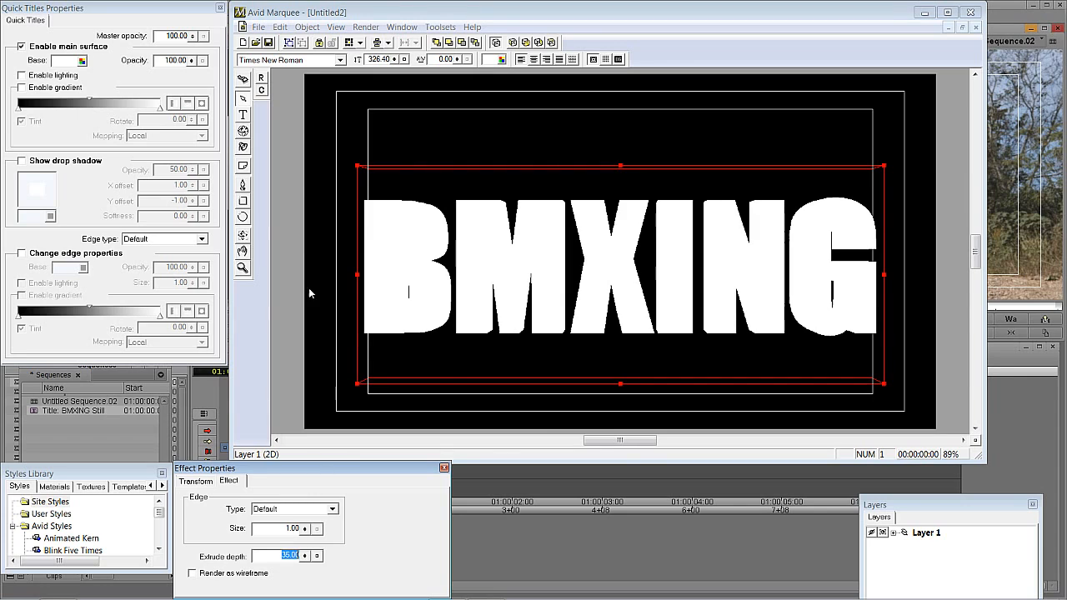
click(66, 78)
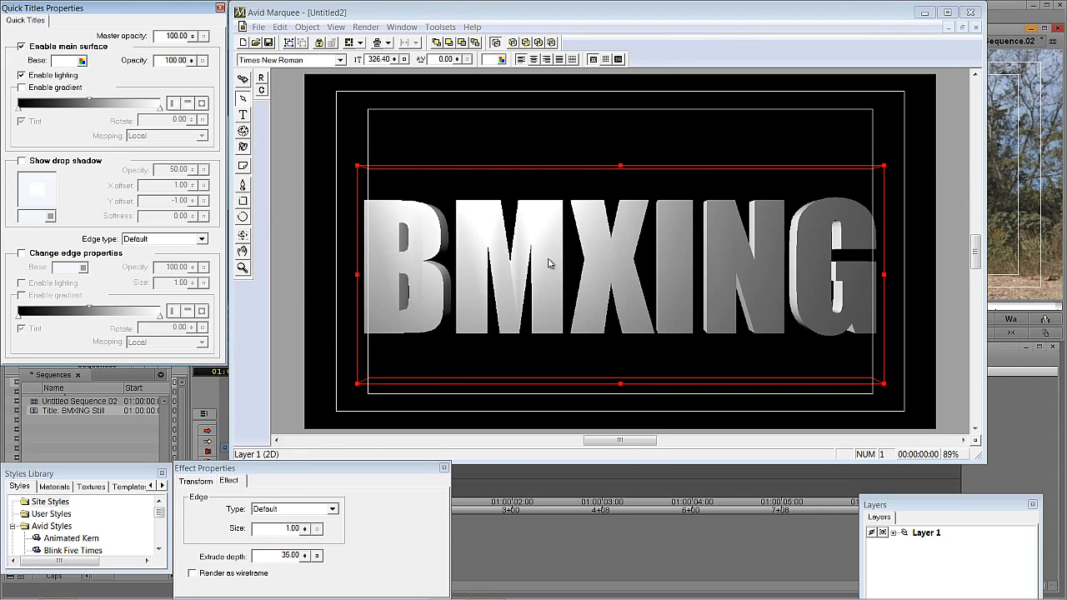
drag(545, 265, 545, 226)
key(Caps_Lock)
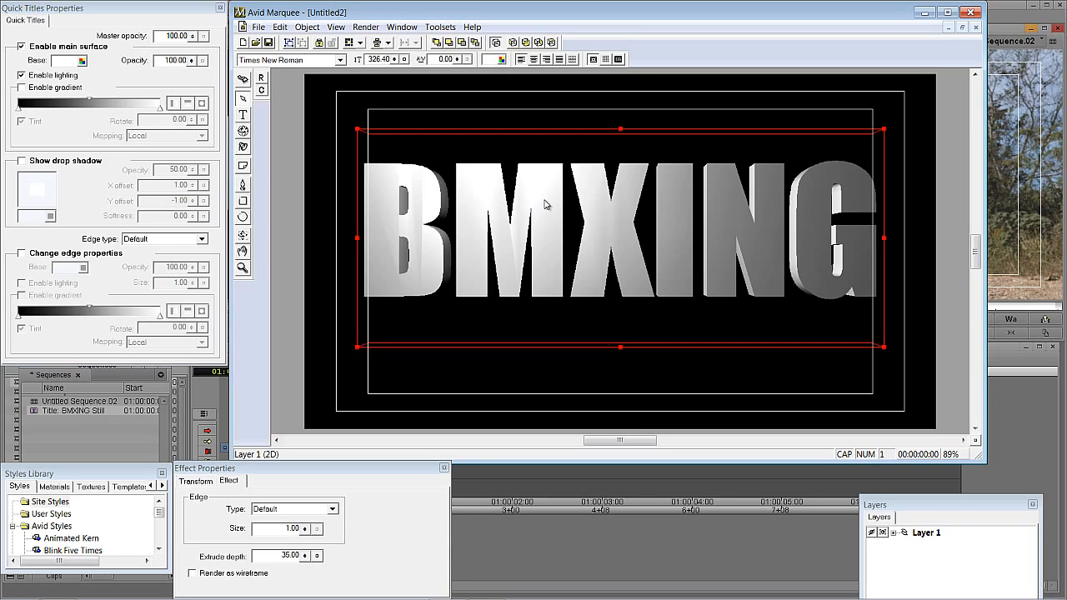
- Set the title's preview duration to 15 seconds (1500) in the title preferences
click(258, 27)
click(287, 201)
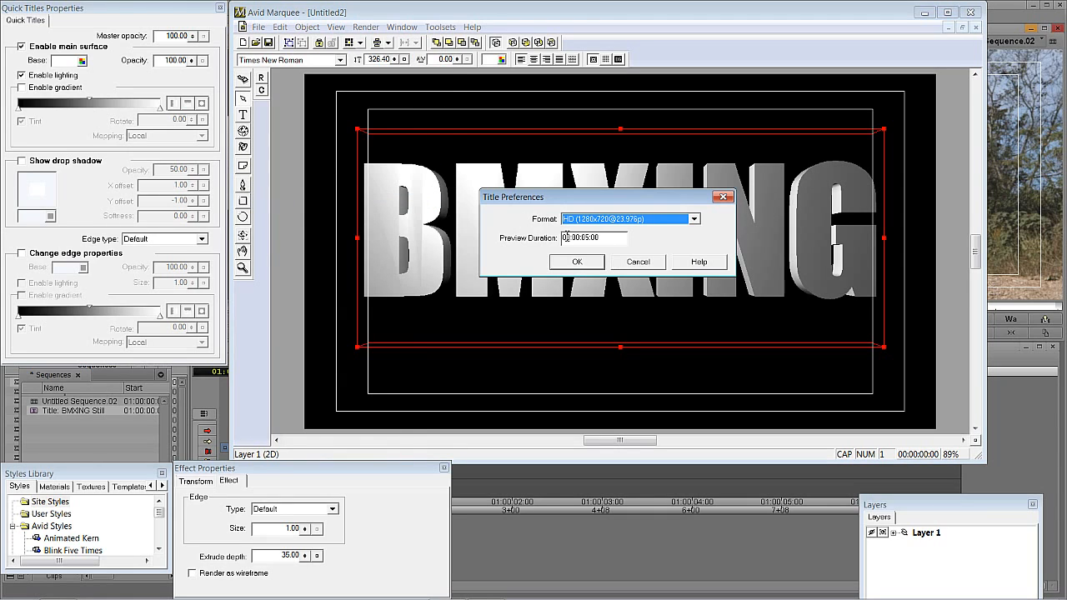
drag(611, 237, 588, 238)
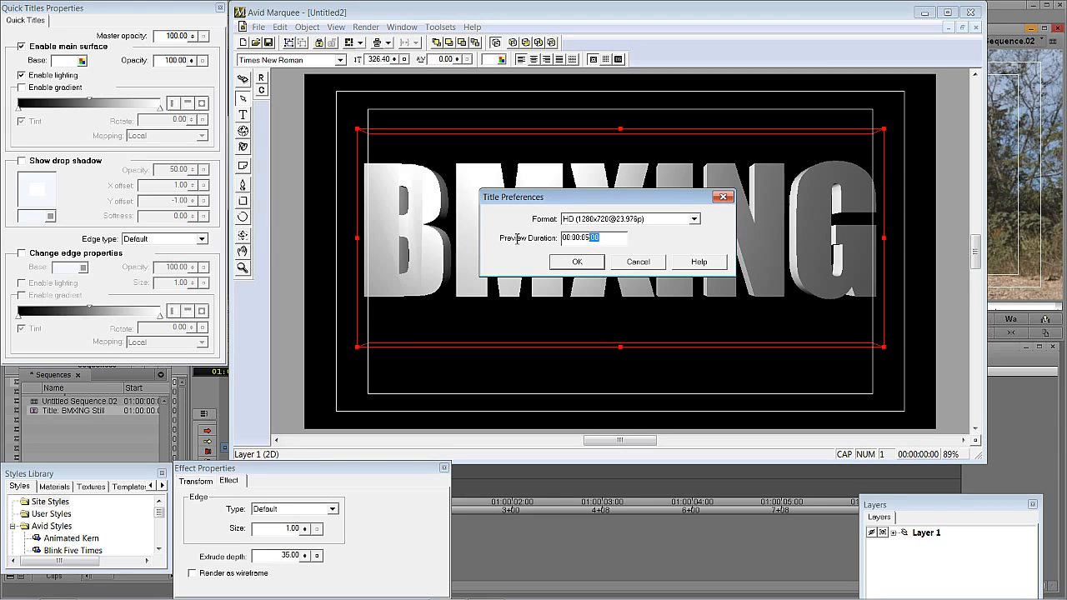
drag(517, 240, 489, 241)
text(1500)
click(580, 261)
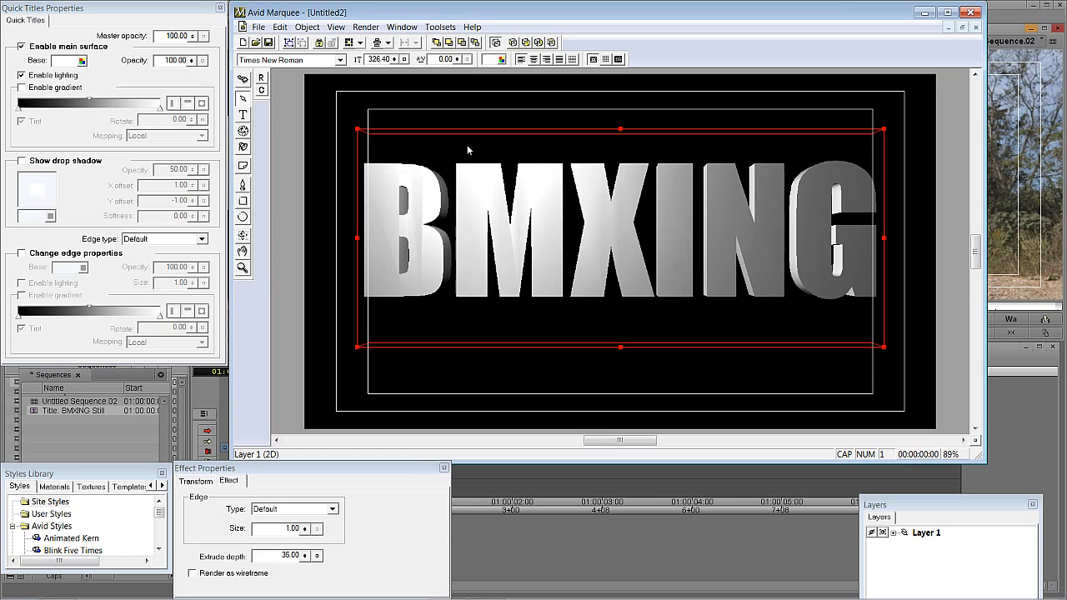
- Switch to the BasicAnimation toolset, clear the main window from behind the Quick Titles properties, and restore all toolbar buttons
click(440, 27)
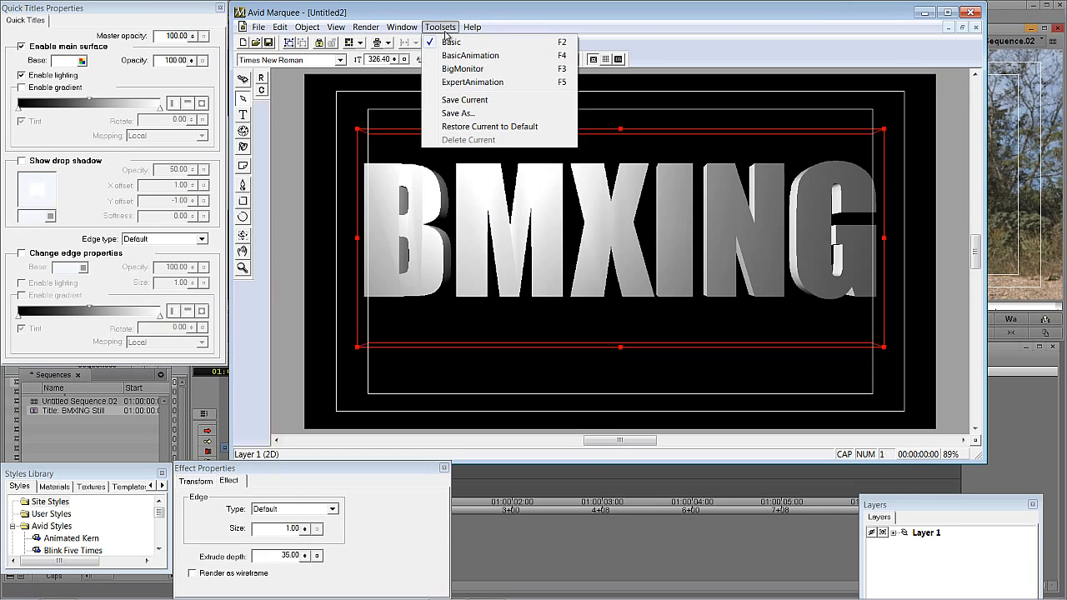
click(470, 55)
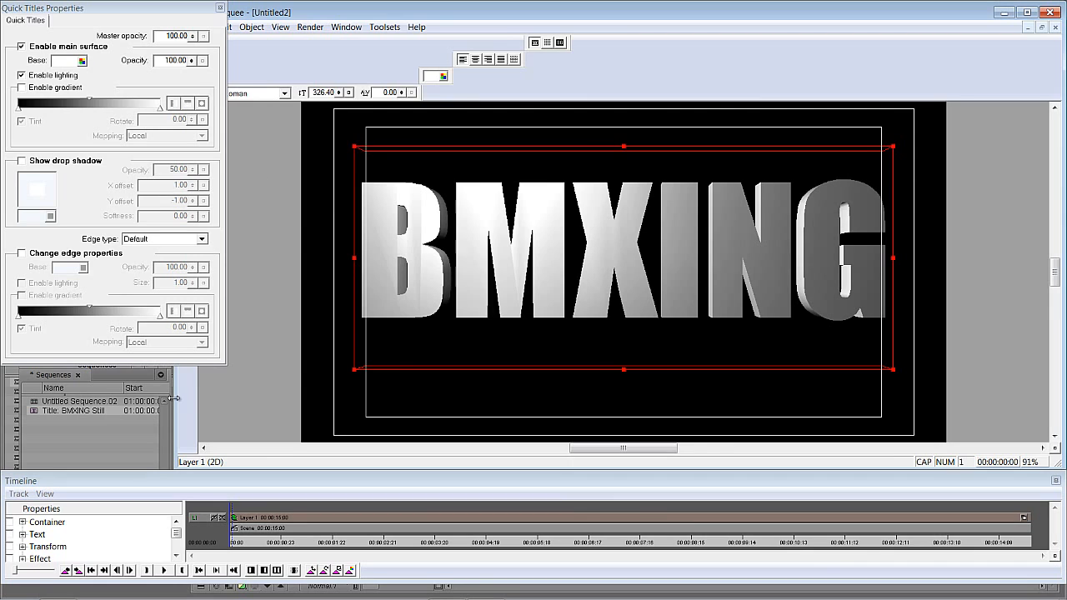
drag(174, 403, 231, 398)
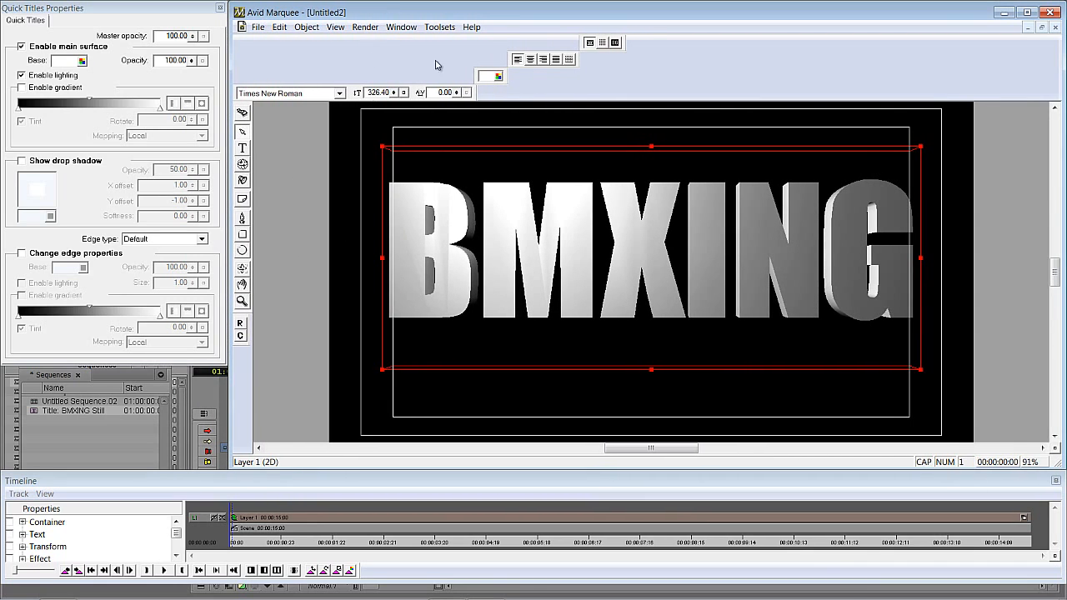
click(313, 30)
mouse_move(332, 29)
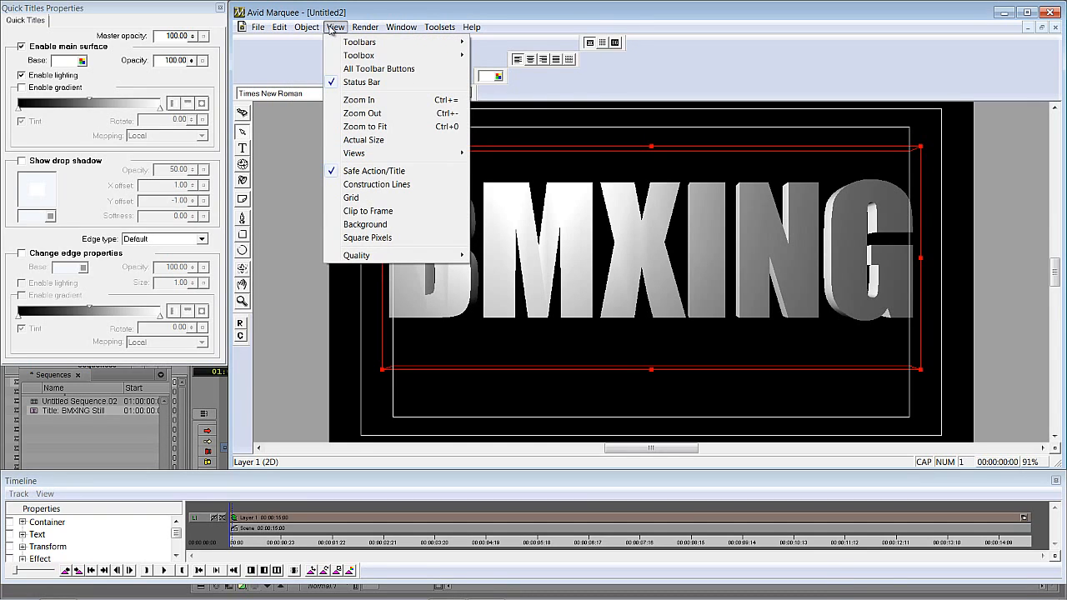
click(371, 69)
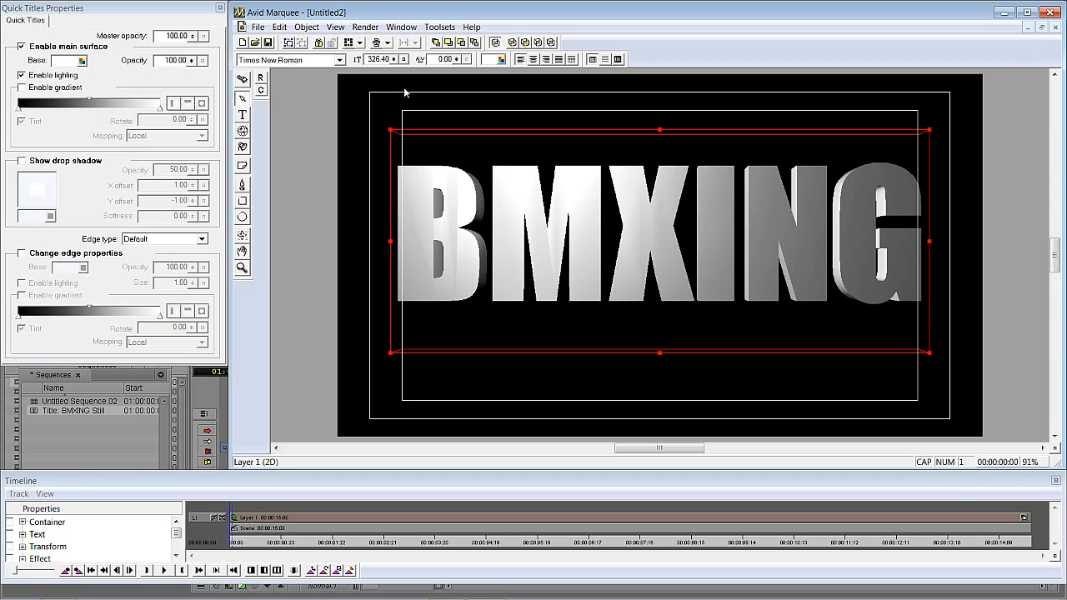
- Turn on keyframe recording, enlarge the timeline, and move the playhead to the end of the title
click(244, 79)
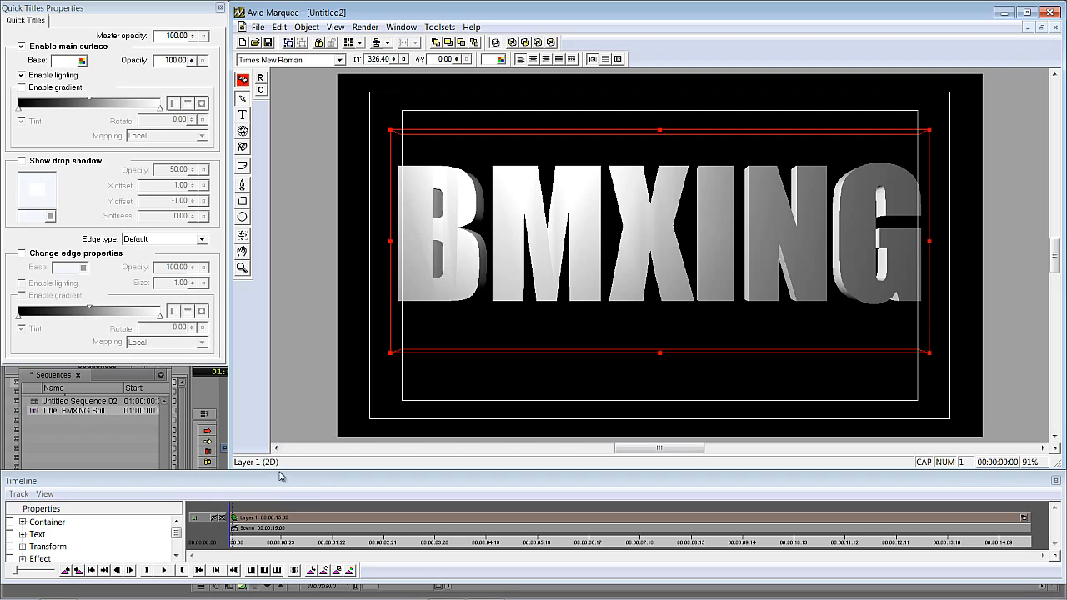
drag(281, 470, 279, 410)
drag(236, 545, 1043, 542)
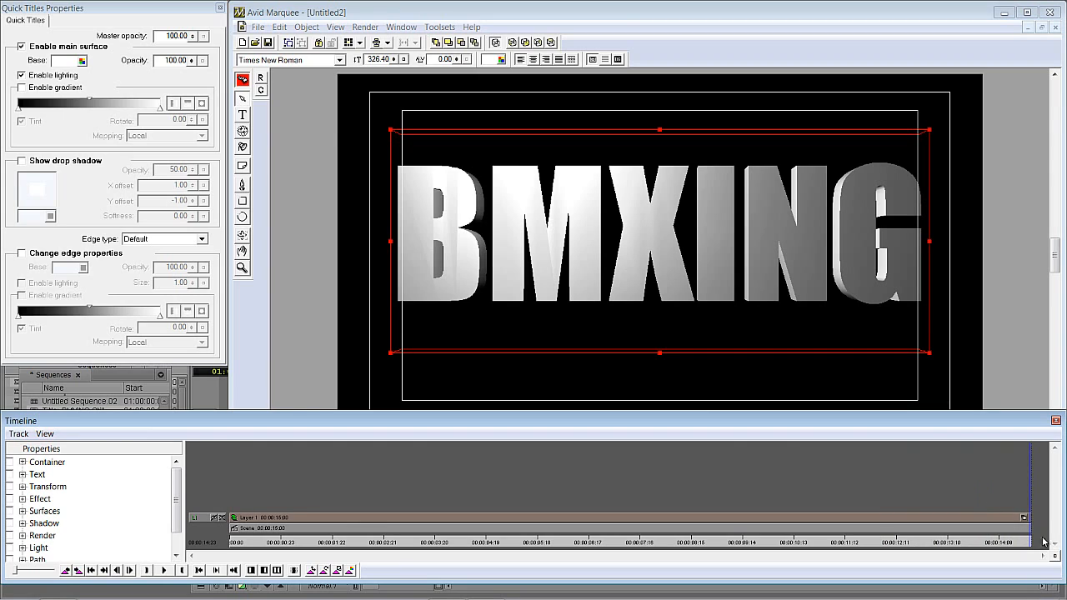
- Show the Transform properties and set the BMXING text's X scale to 100 at the end of the title
click(438, 304)
click(401, 27)
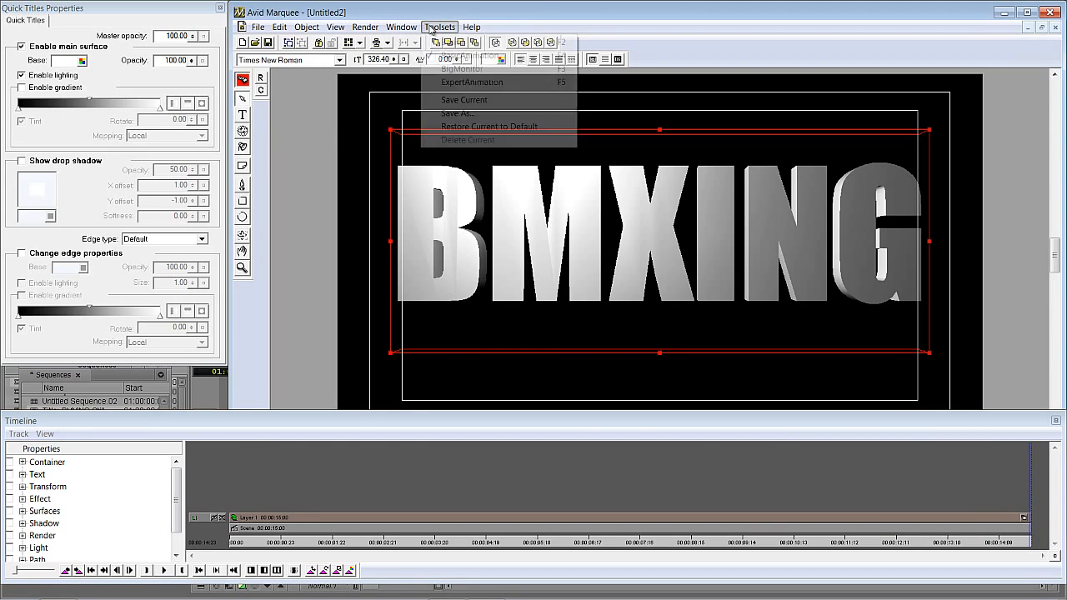
mouse_move(435, 30)
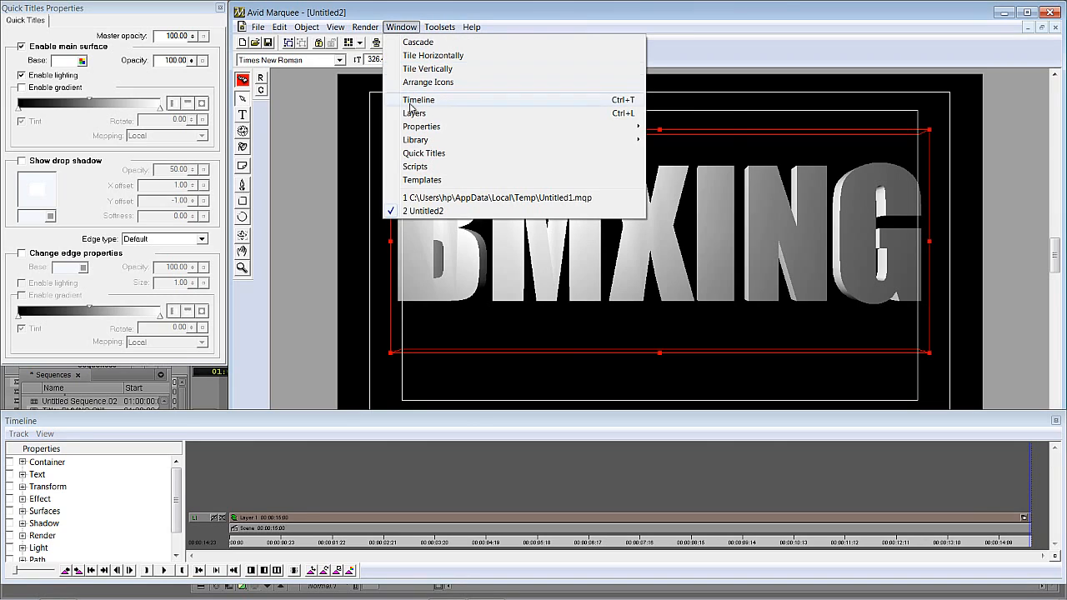
mouse_move(412, 127)
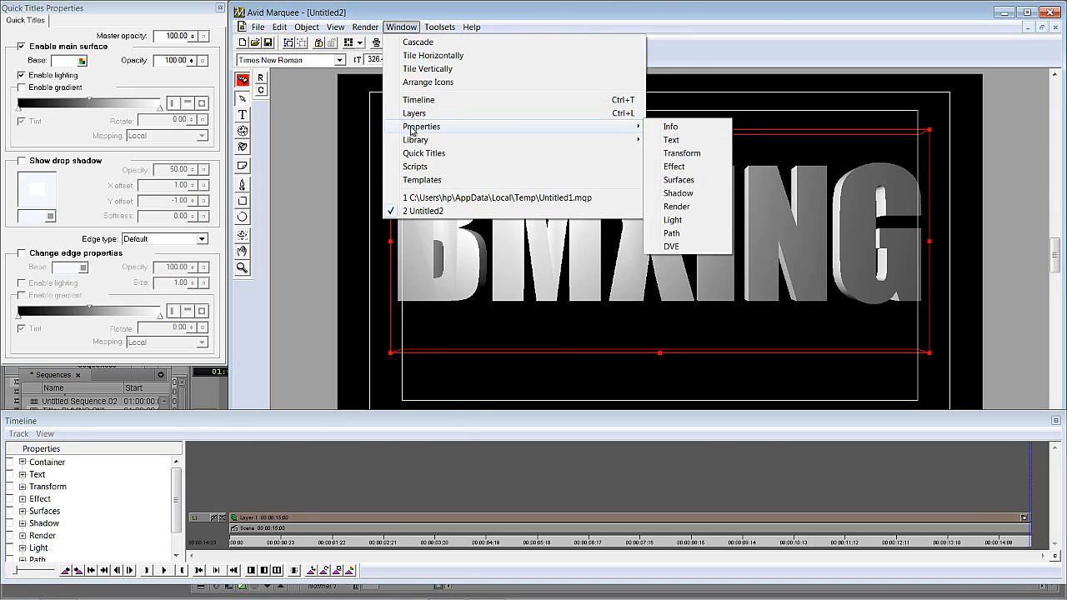
click(667, 153)
drag(255, 367, 253, 362)
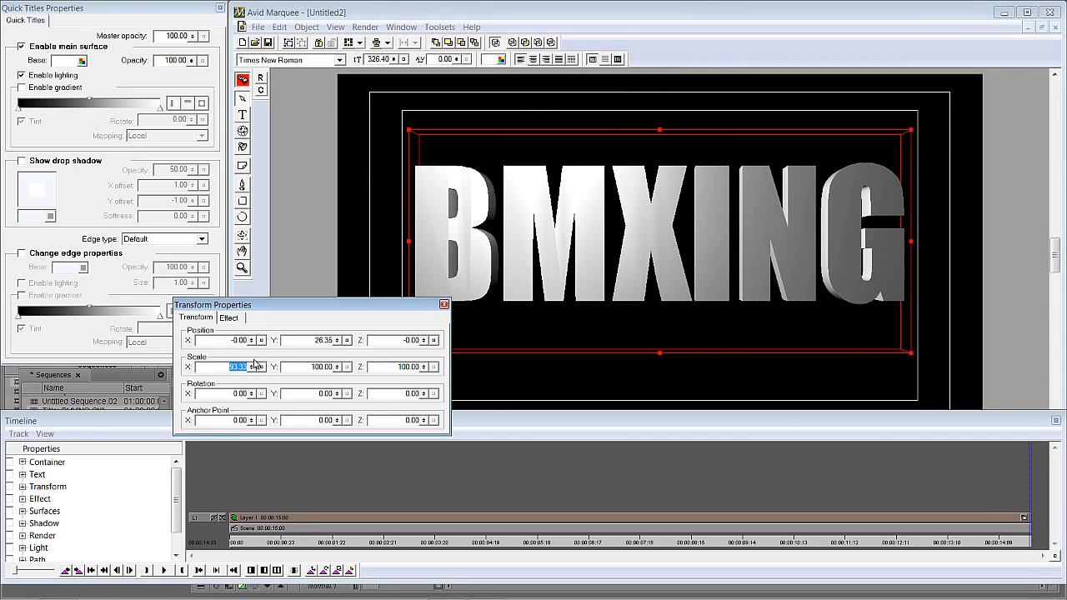
text(100)
key(Return)
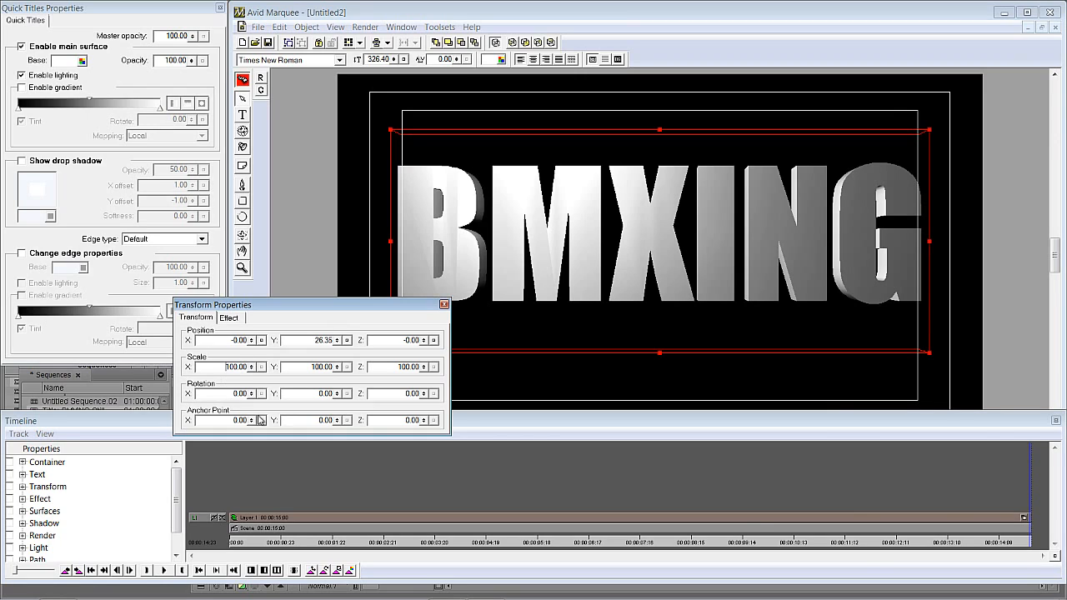
- At the first frame, set the BMXING text's X and Y scale to 50
drag(1025, 546, 228, 553)
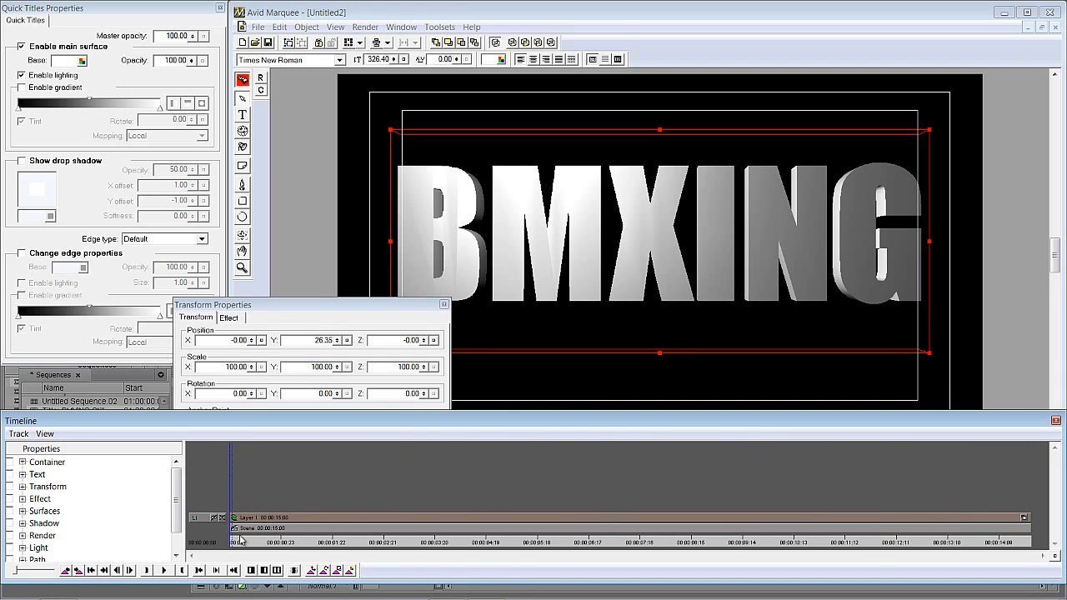
click(305, 314)
drag(358, 309, 209, 239)
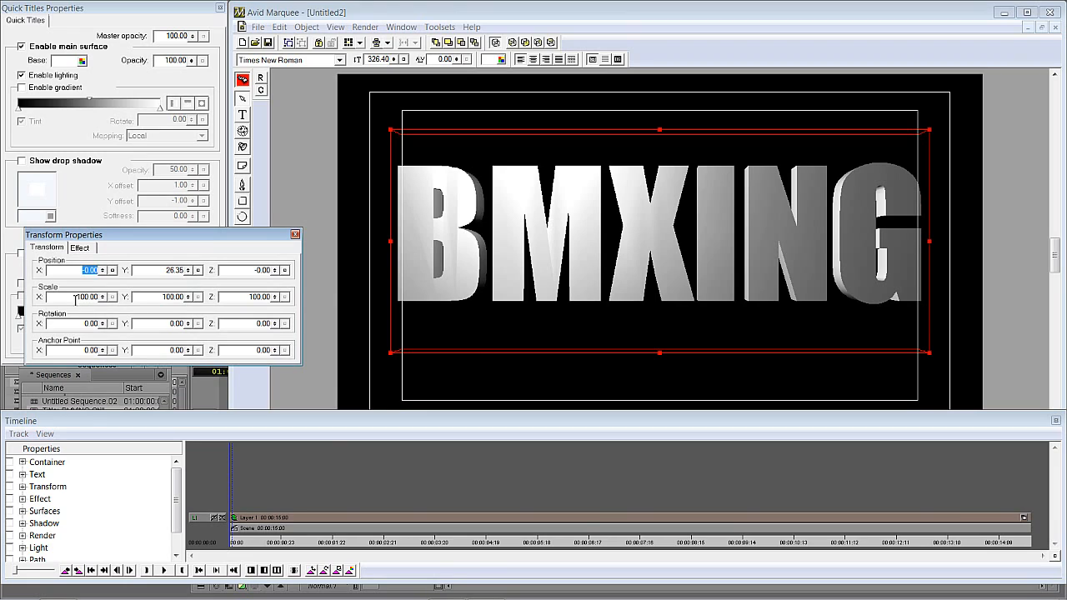
drag(75, 298, 129, 302)
text(50)
key(Tab)
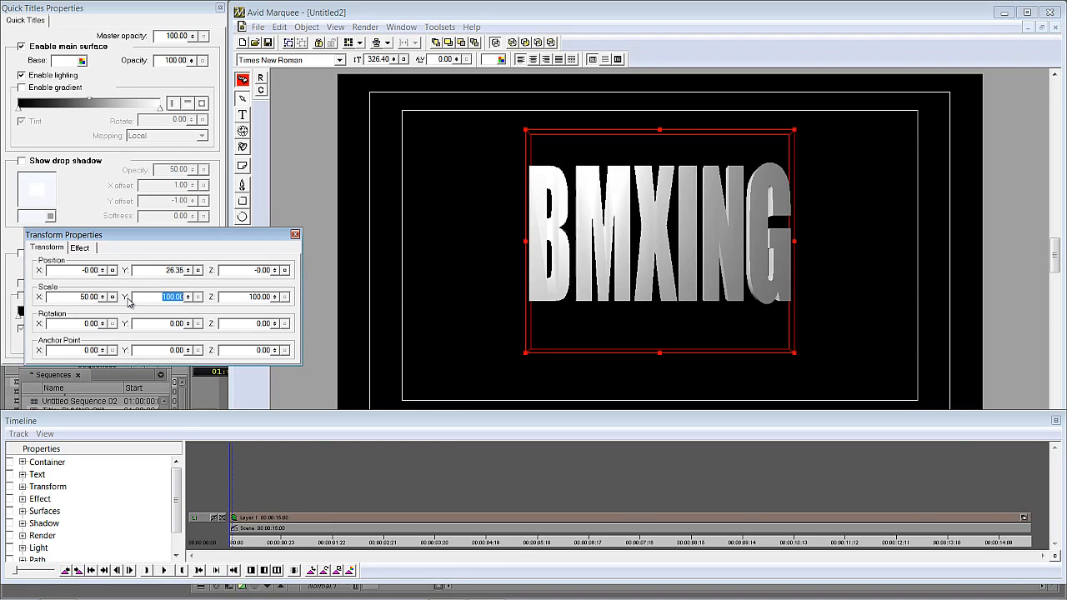
text(50)
key(Tab)
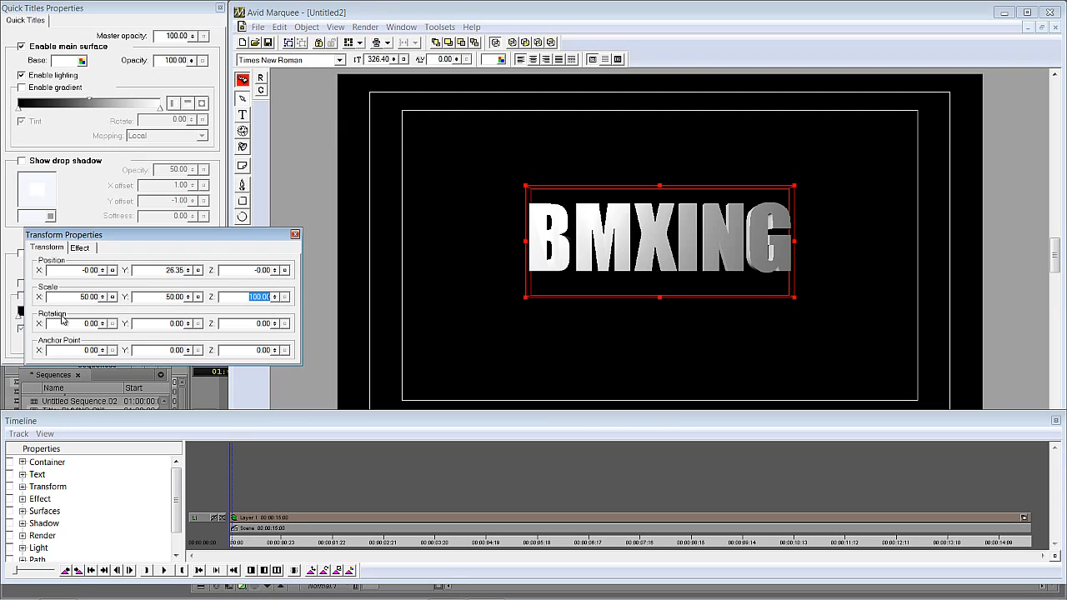
- Set the text's Y rotation to 90 at the first frame
double_click(168, 326)
text(90)
key(Return)
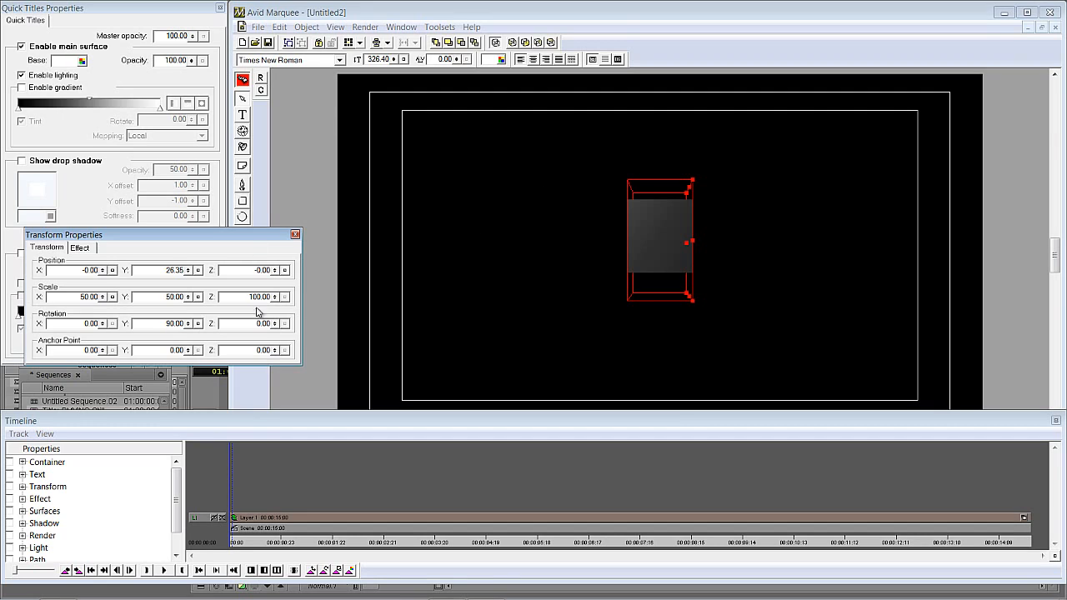
- At the end of the title, set the text's Y scale to 100 and its Y rotation to 0
click(234, 544)
drag(234, 544, 1032, 540)
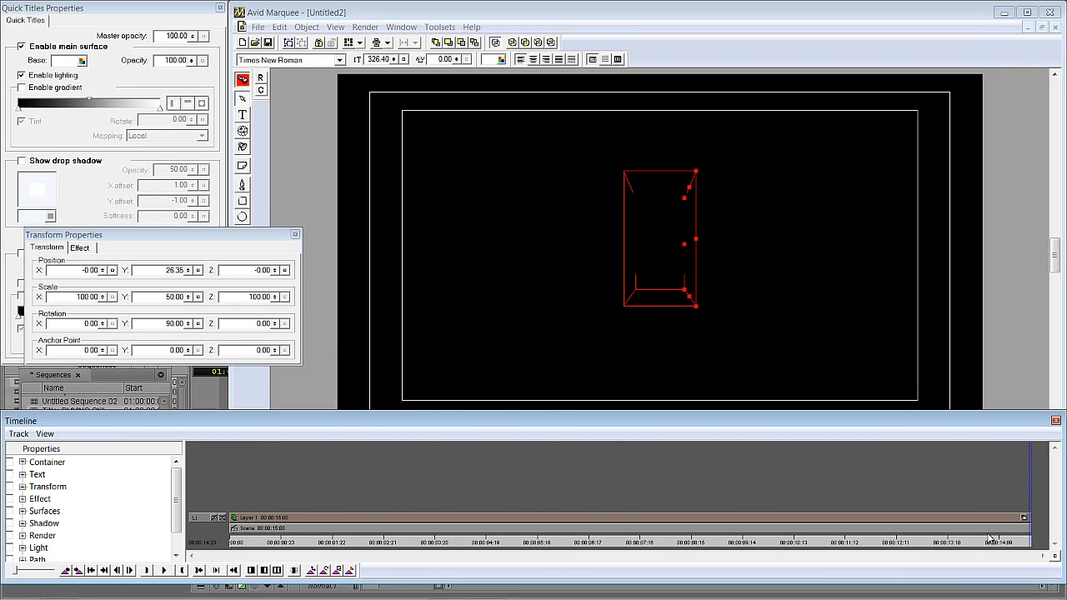
mouse_move(1032, 546)
mouse_down()
mouse_move(270, 544)
mouse_move(1022, 535)
mouse_up()
click(173, 297)
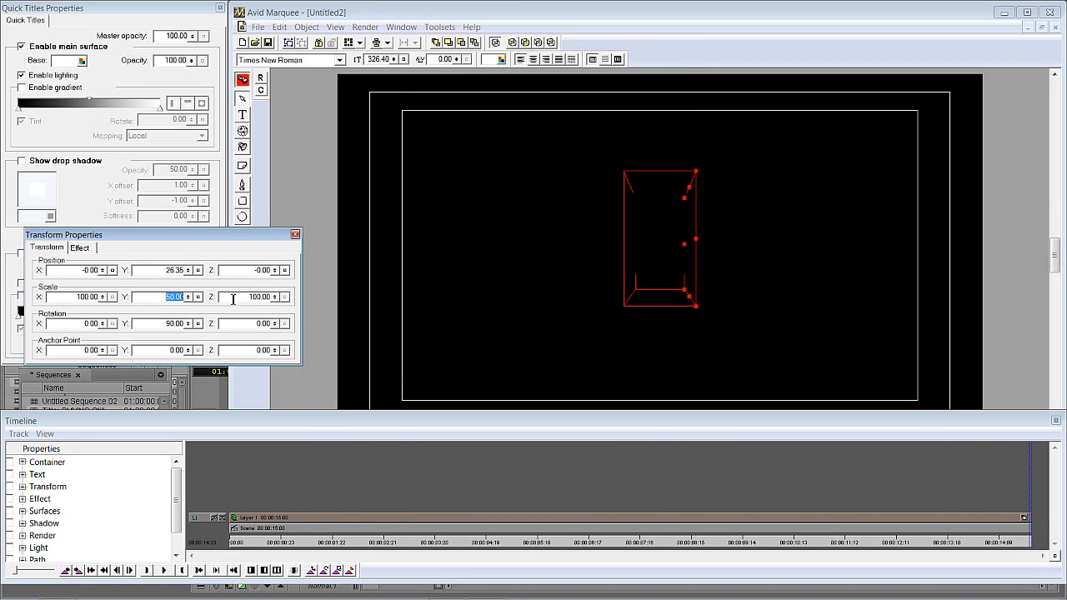
text(100)
key(Return)
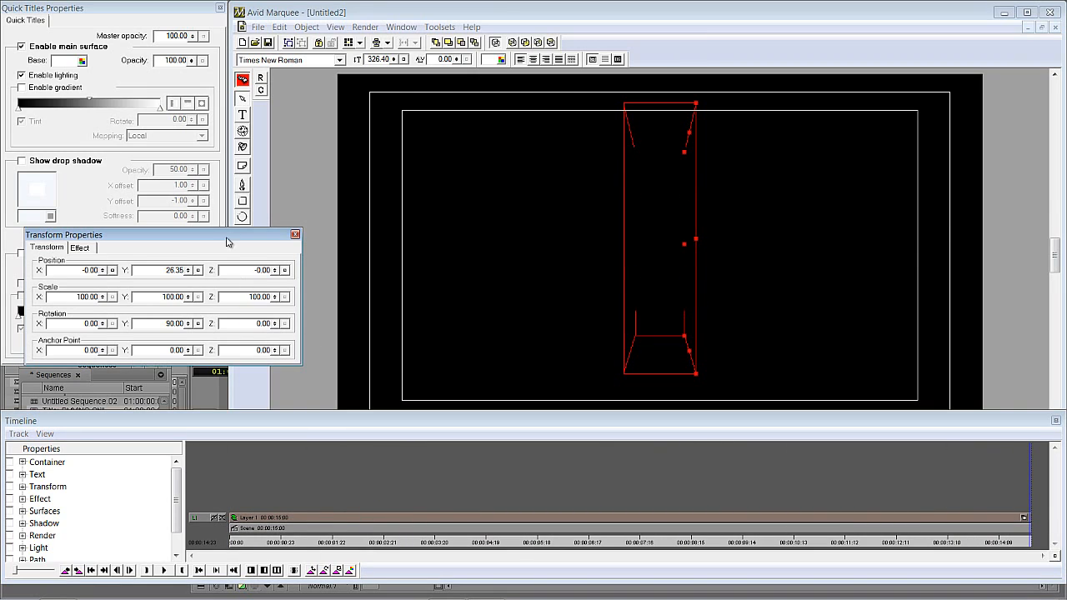
click(169, 324)
text(0)
key(Return)
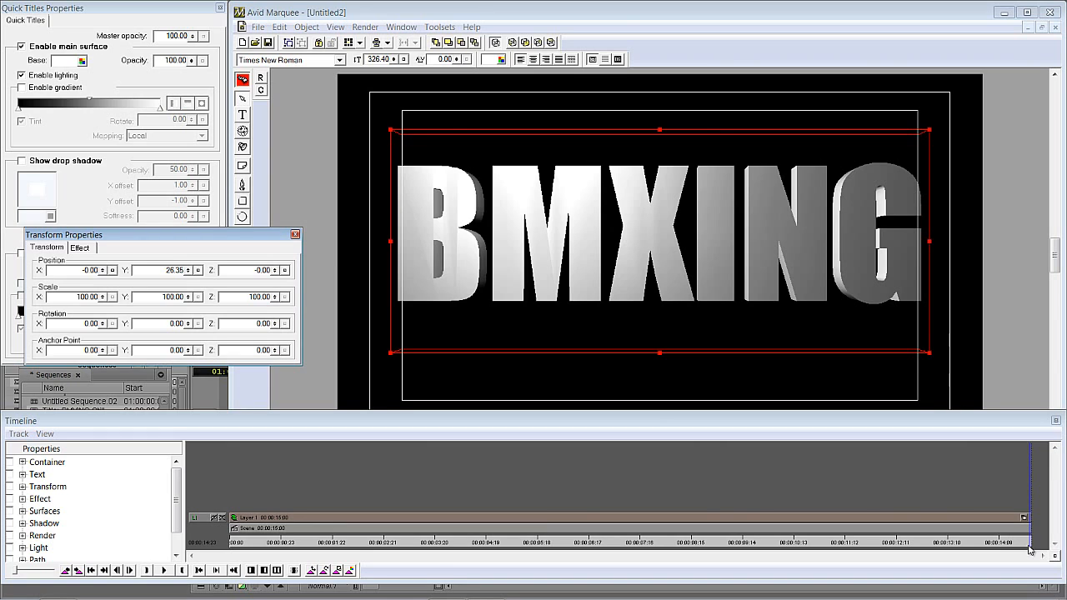
- Return to the first frame, turn off keyframe recording, and set the text's extrude depth to 15
drag(1029, 548, 230, 592)
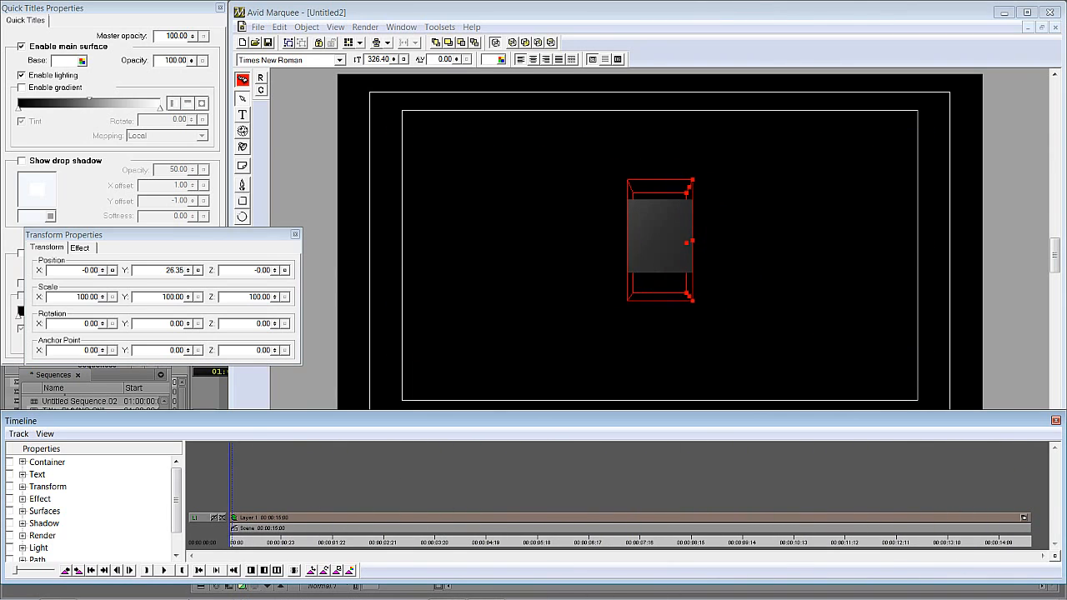
click(246, 83)
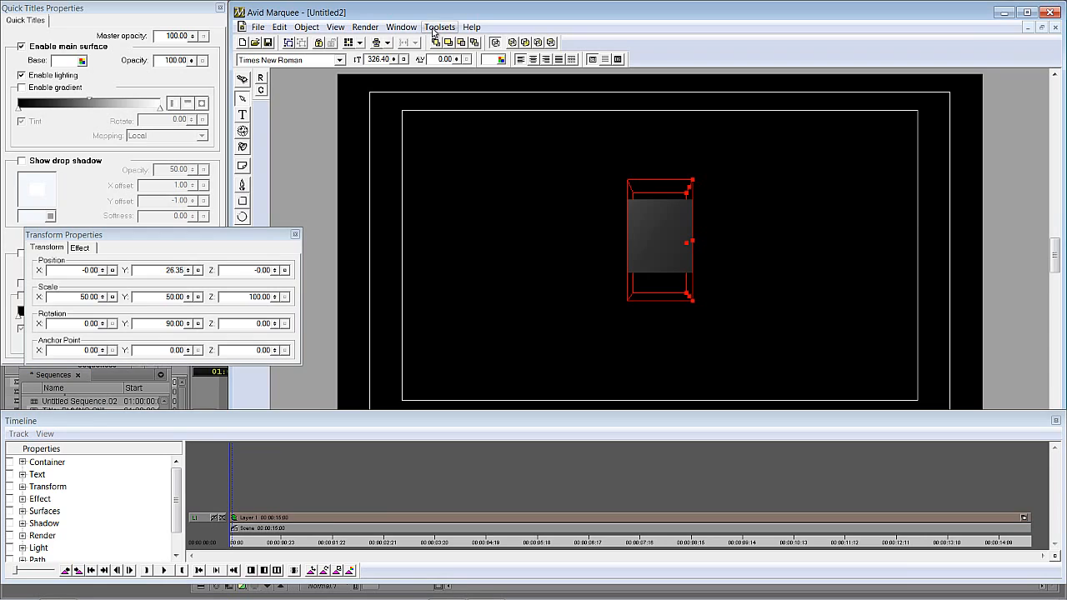
click(80, 249)
click(80, 248)
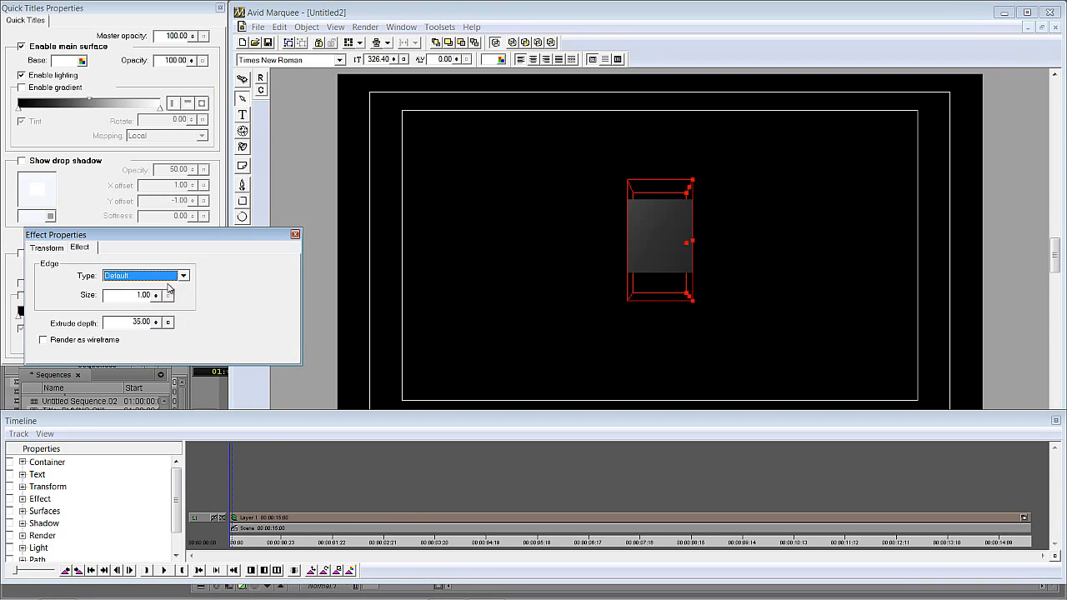
double_click(138, 322)
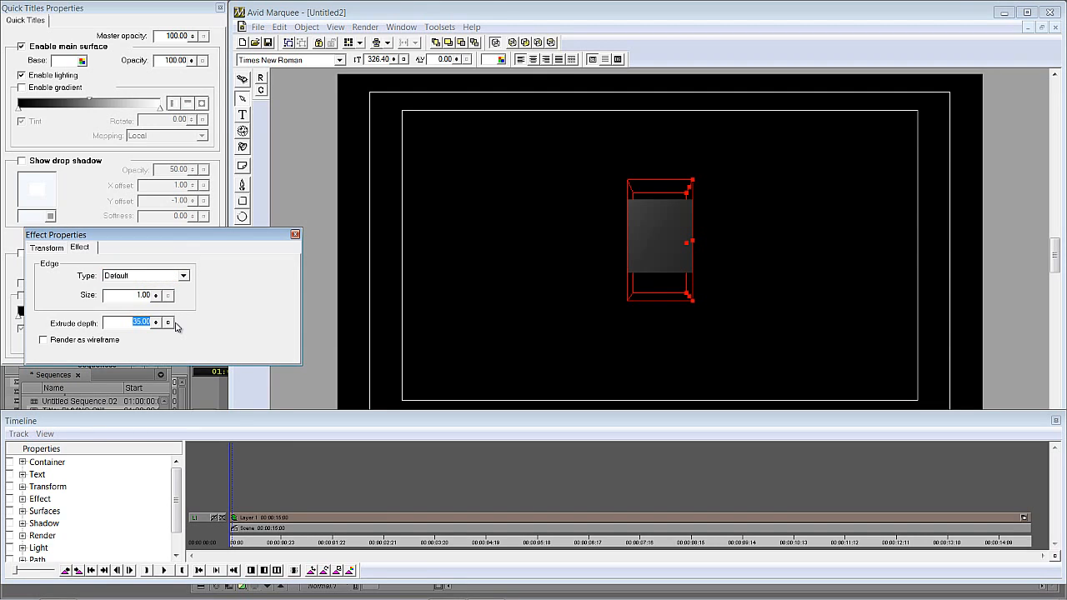
text(15)
key(Return)
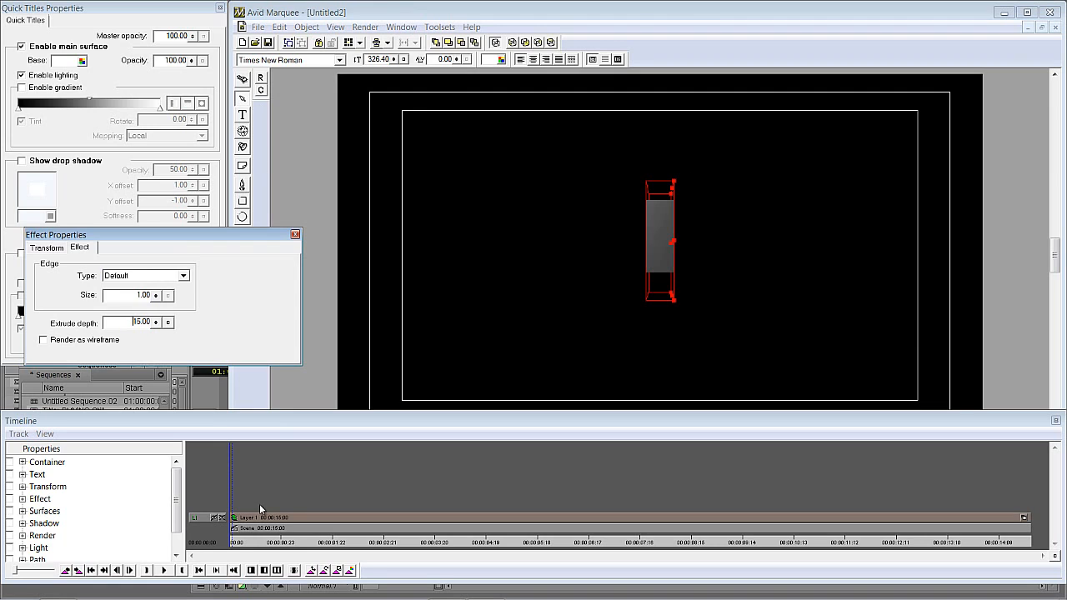
- With the playhead at about 00:00:10:12, show the Transform values and expand the Text Box track in the timeline
drag(237, 547, 793, 573)
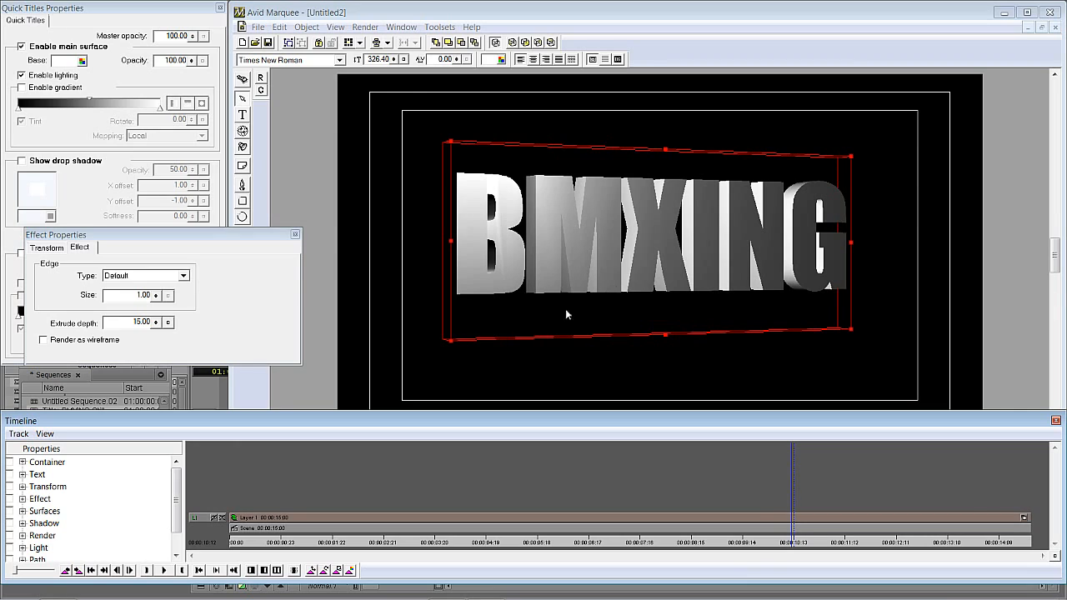
click(47, 248)
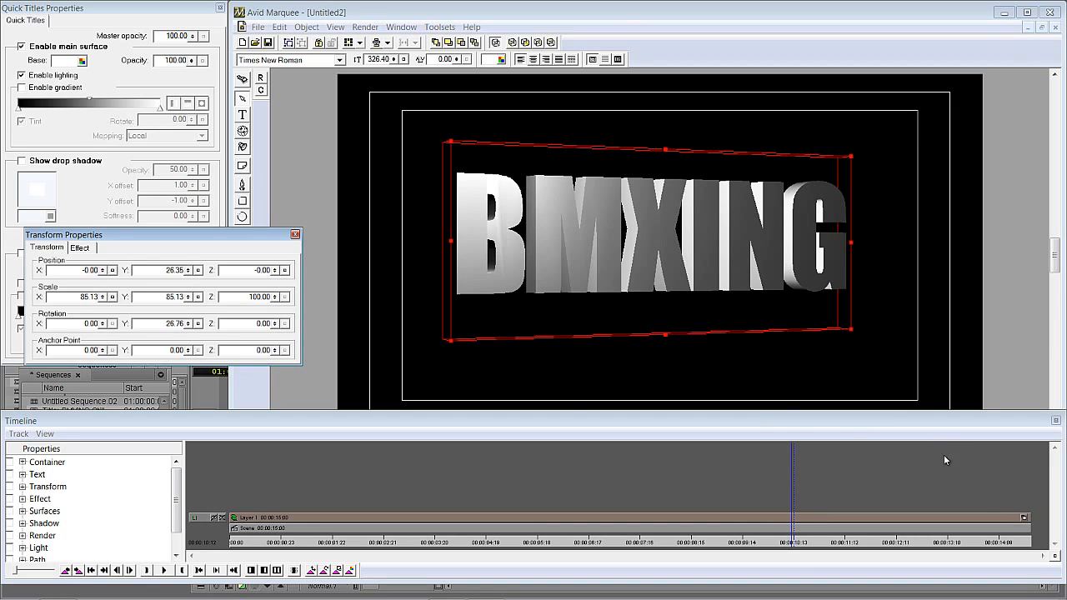
click(1024, 519)
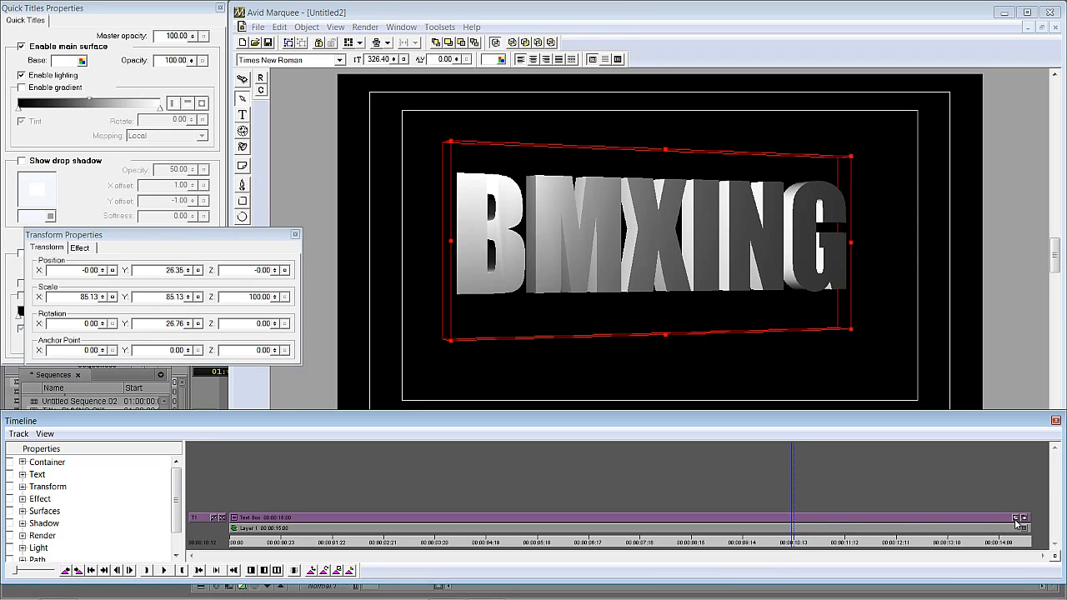
click(1015, 519)
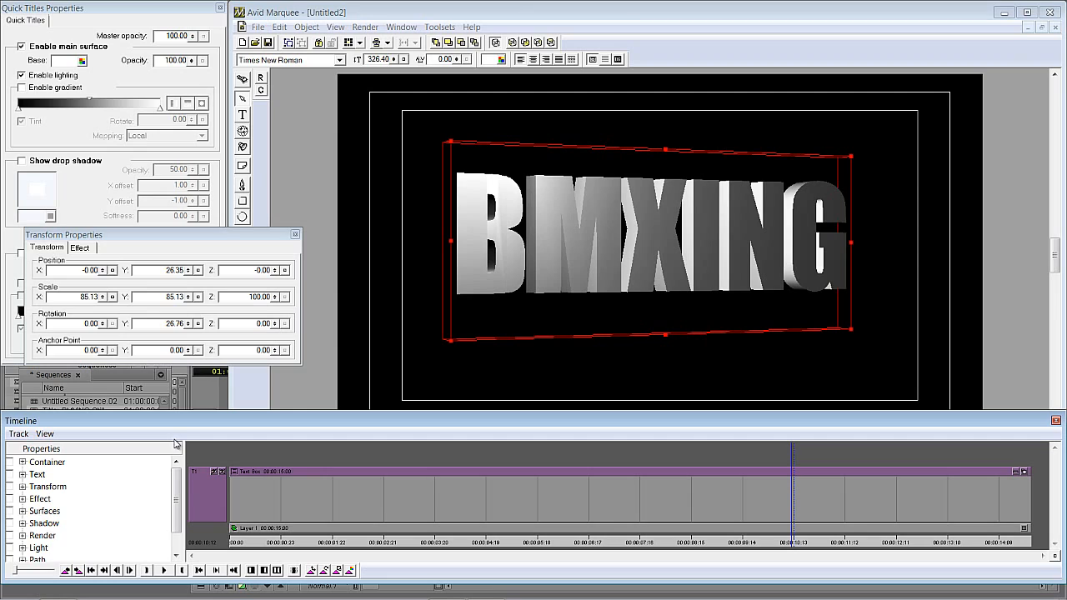
- Display the text's Y rotation curve, move its end keyframe to about 00:00:10:12, and preview the start of the rotation
click(23, 487)
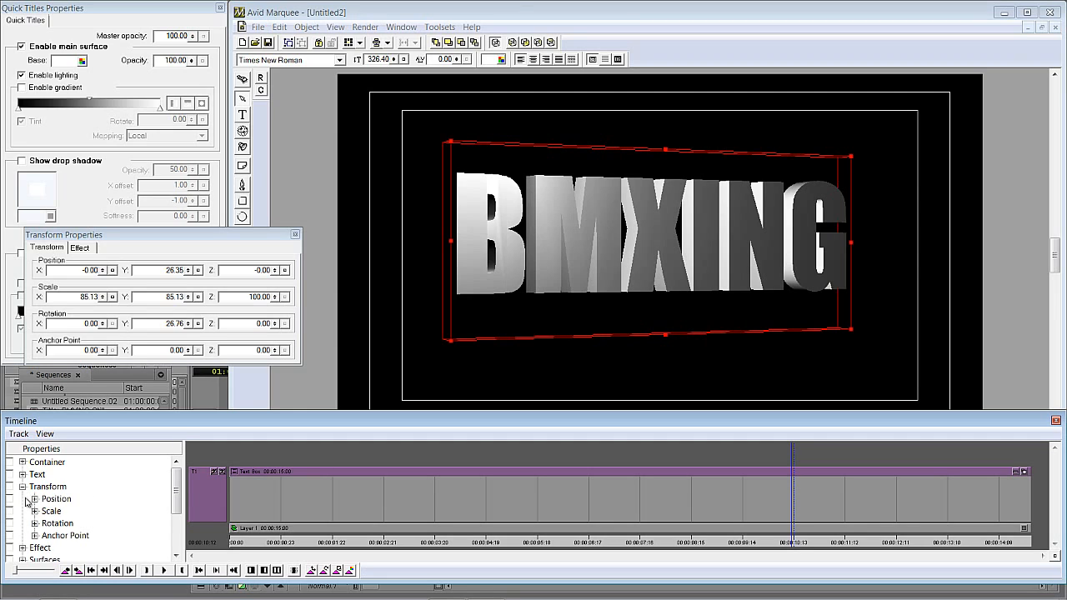
click(35, 522)
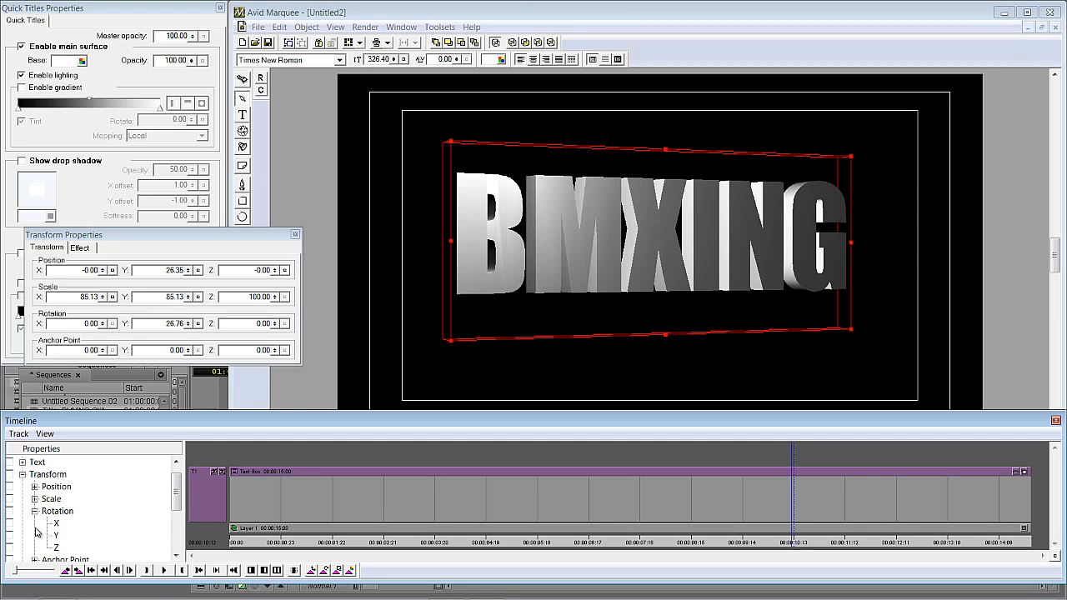
click(56, 535)
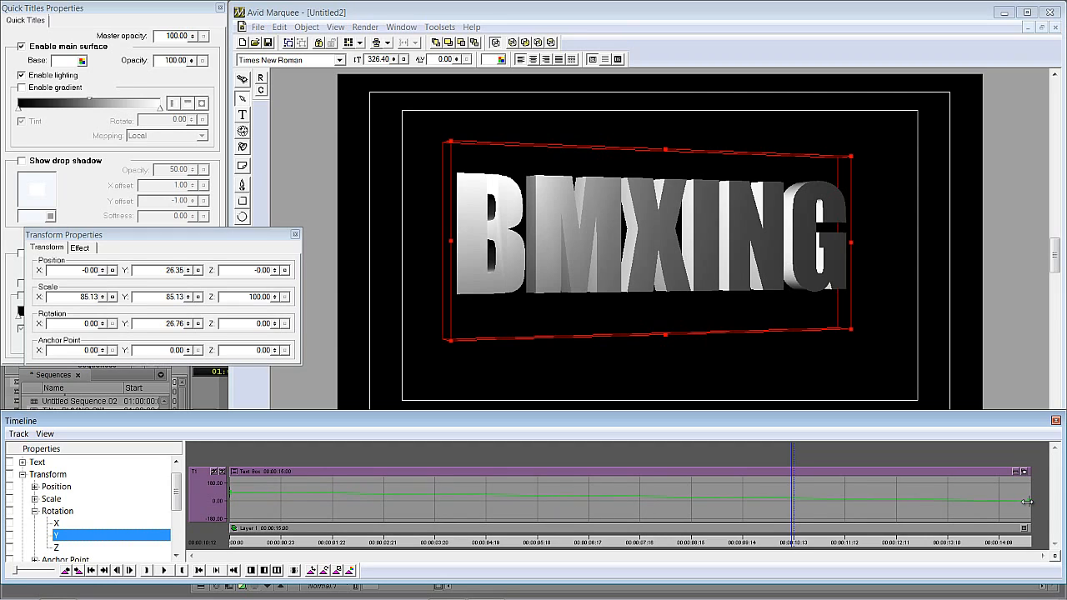
drag(1027, 501, 251, 522)
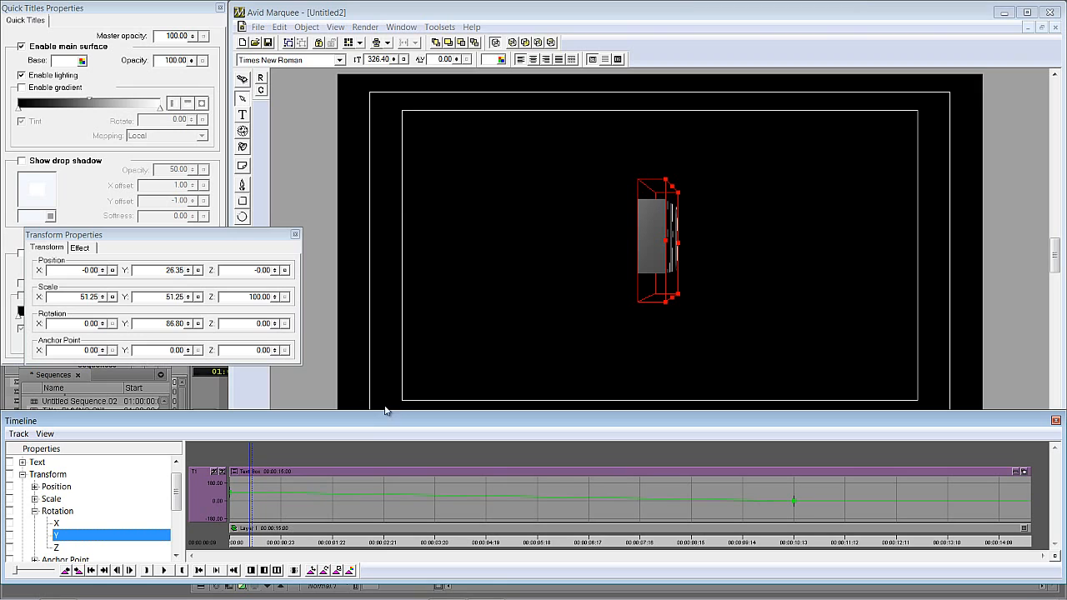
click(263, 542)
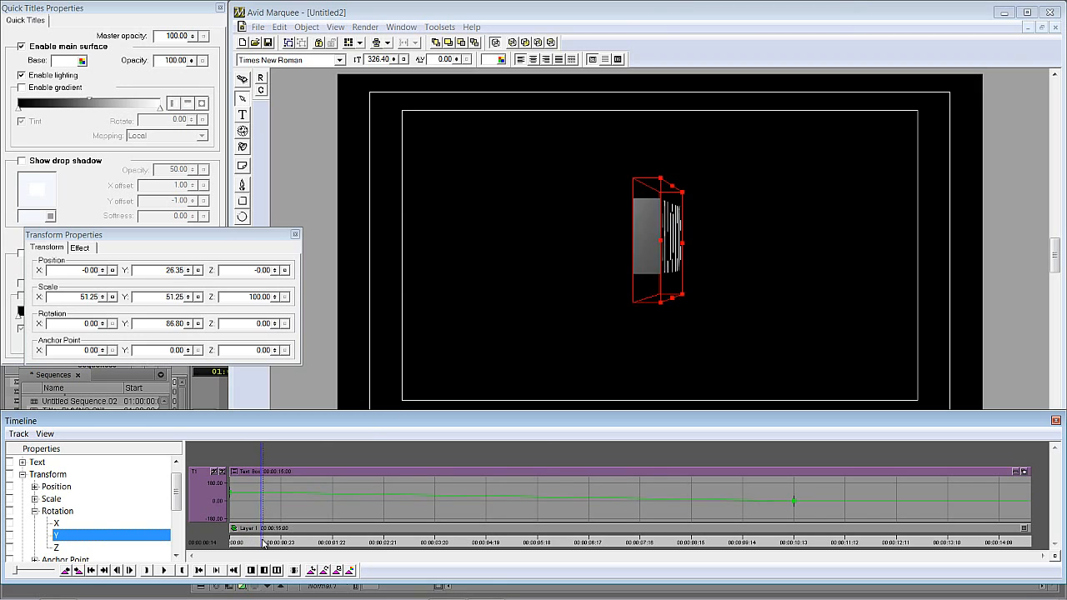
- Scrub the rotation to about 00:00:07:18, then collapse the Text Box curve and open its individual letter tracks
drag(263, 543, 647, 539)
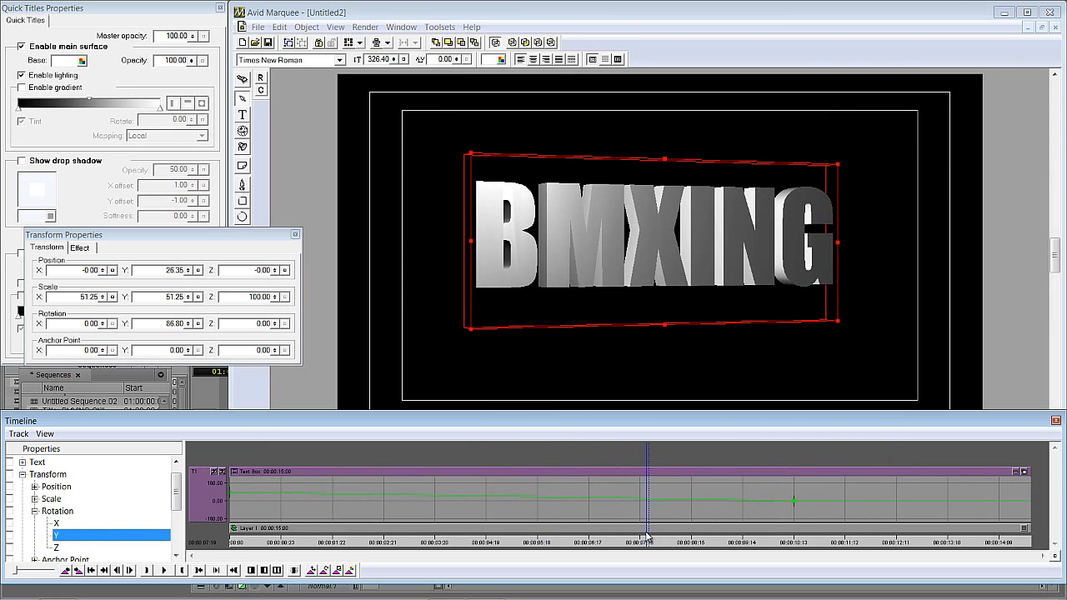
click(1016, 473)
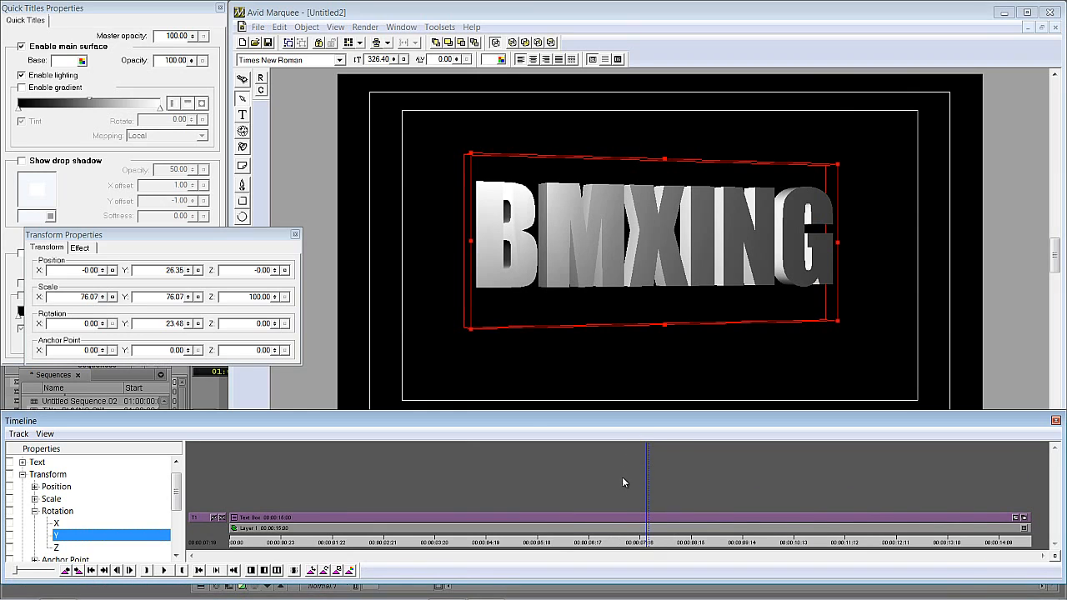
click(1024, 519)
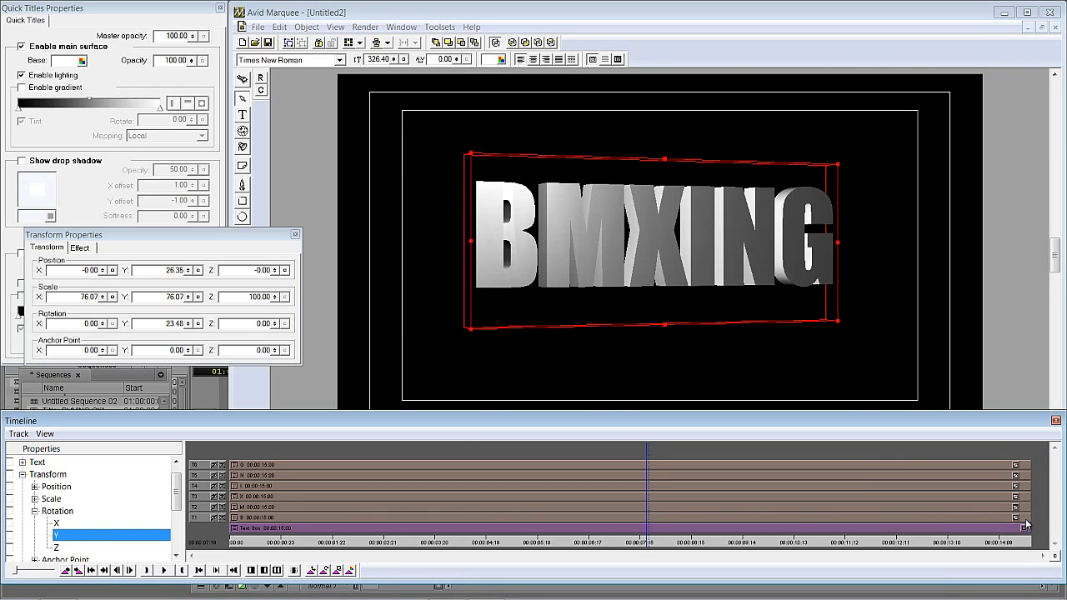
- Select each letter track of the title in turn, from B through G
click(350, 518)
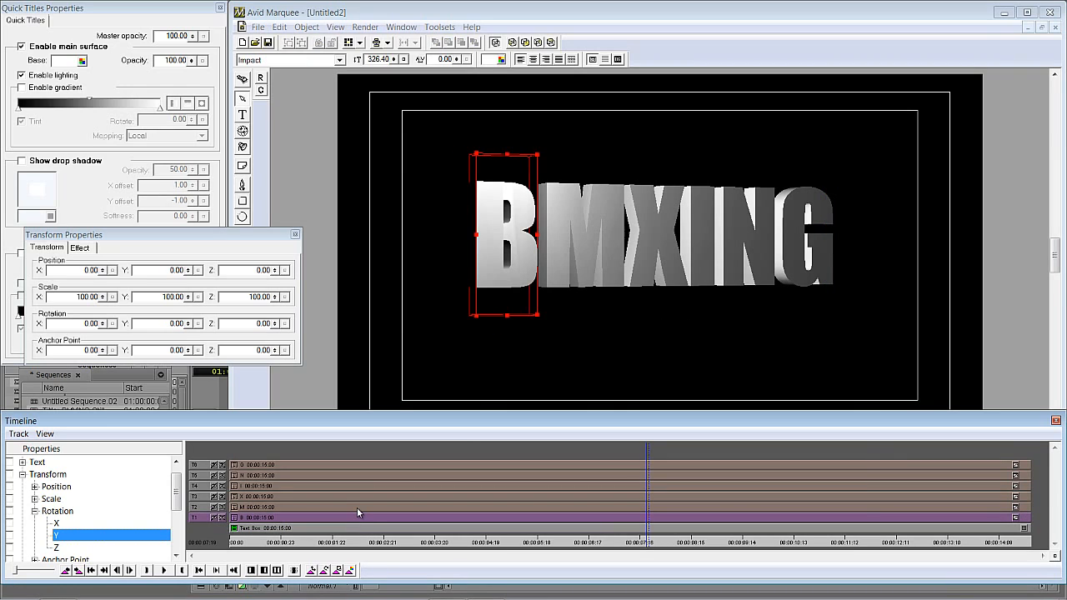
click(357, 505)
click(359, 497)
click(362, 487)
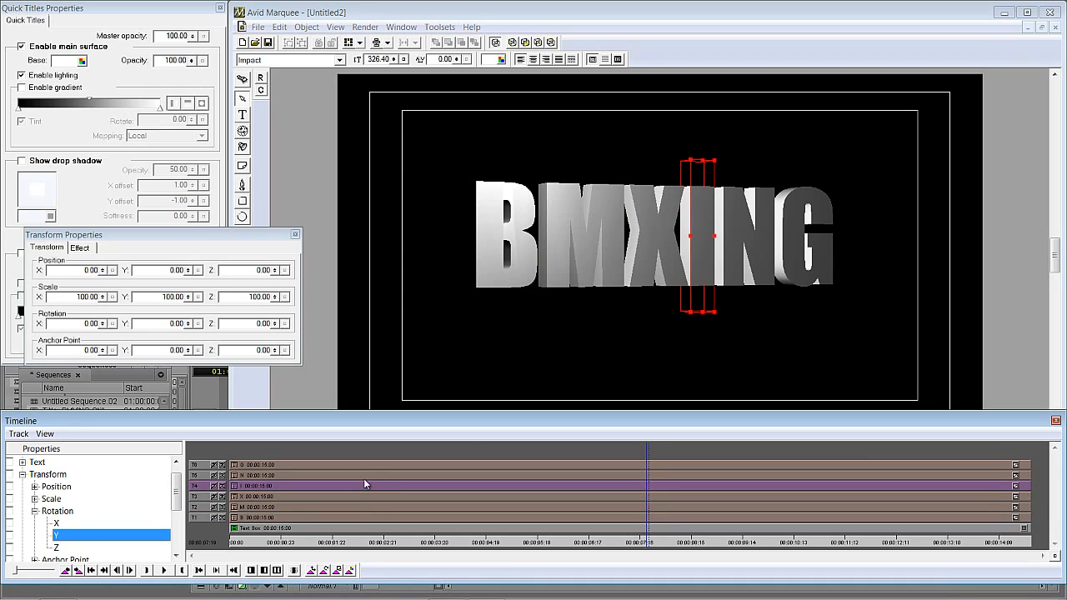
click(365, 474)
click(366, 464)
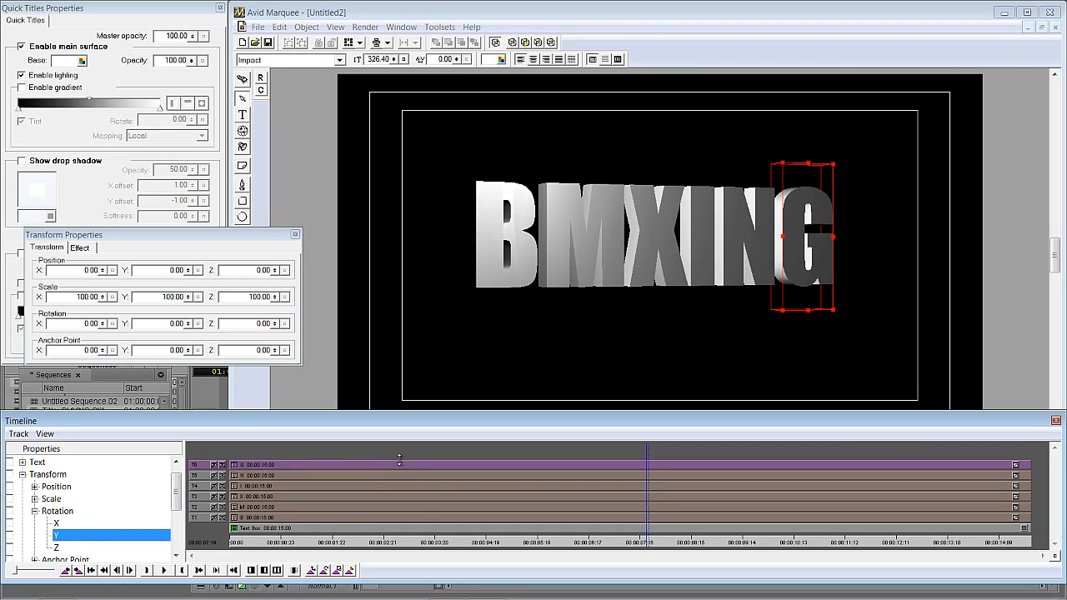
- Return to the Layer 1 level, reopen the Text Box's letter tracks and select the letters one by one again
click(627, 534)
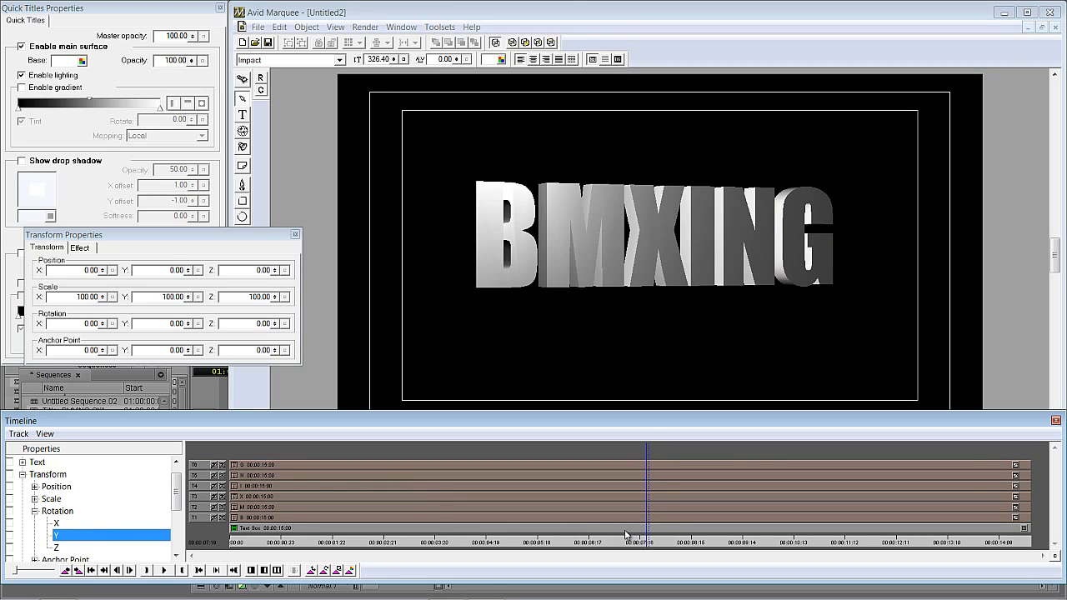
click(1024, 528)
click(645, 520)
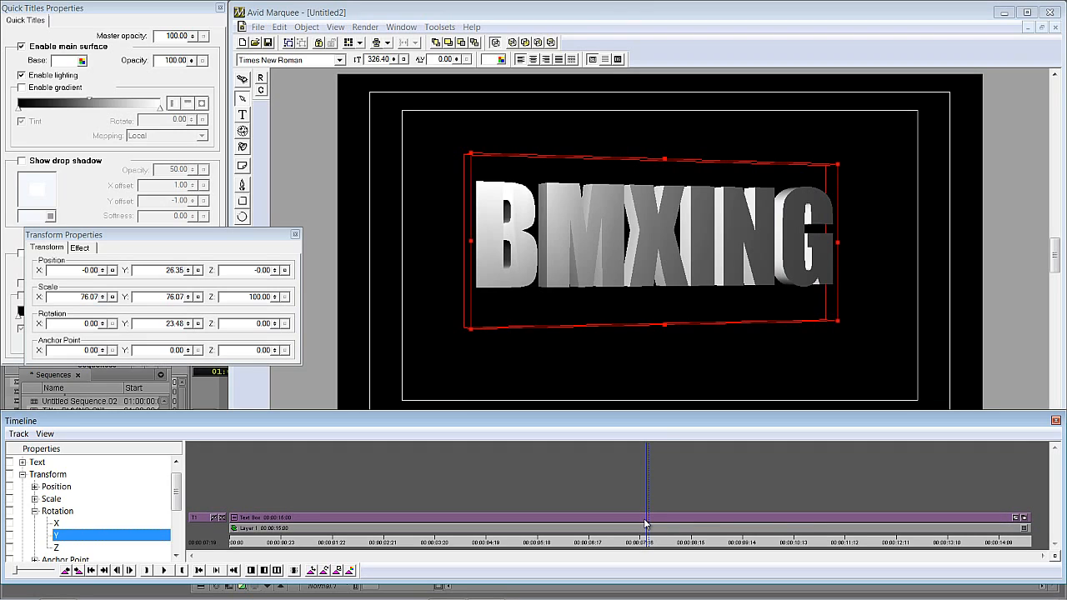
click(1024, 519)
click(658, 517)
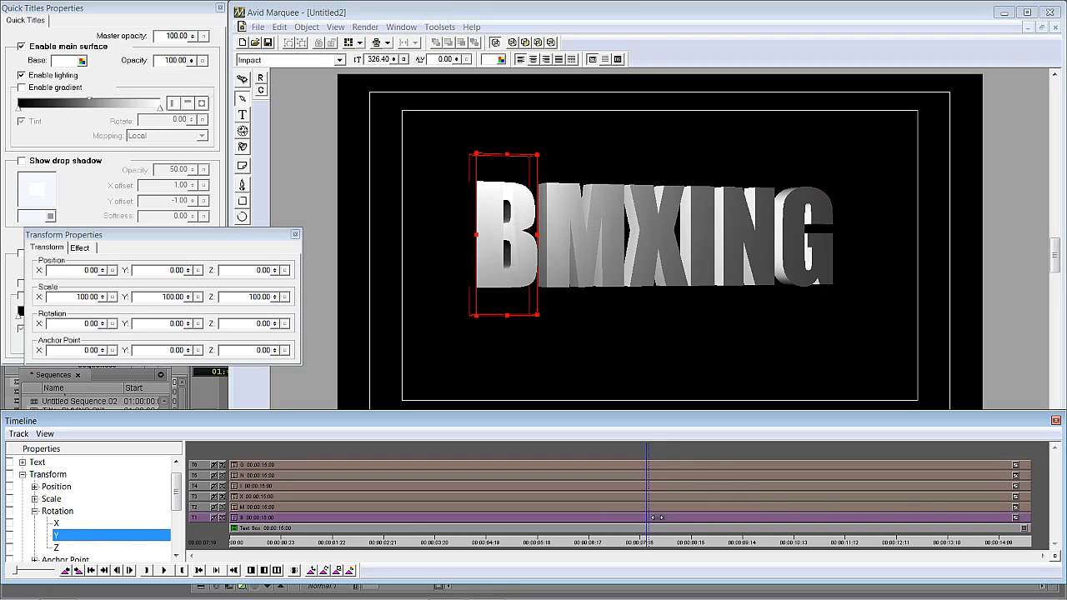
click(658, 506)
click(660, 495)
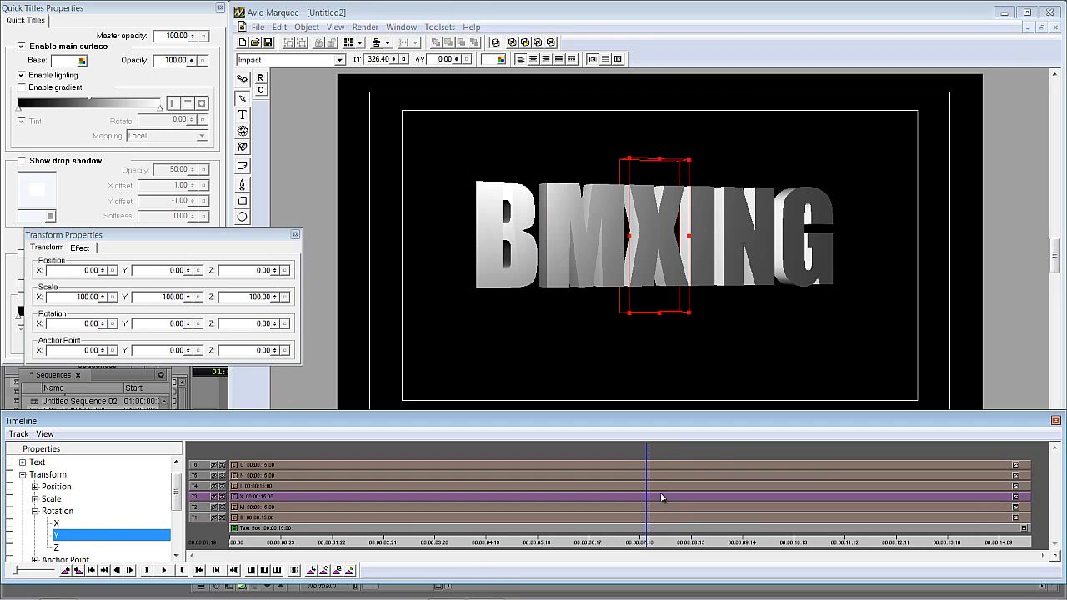
click(660, 486)
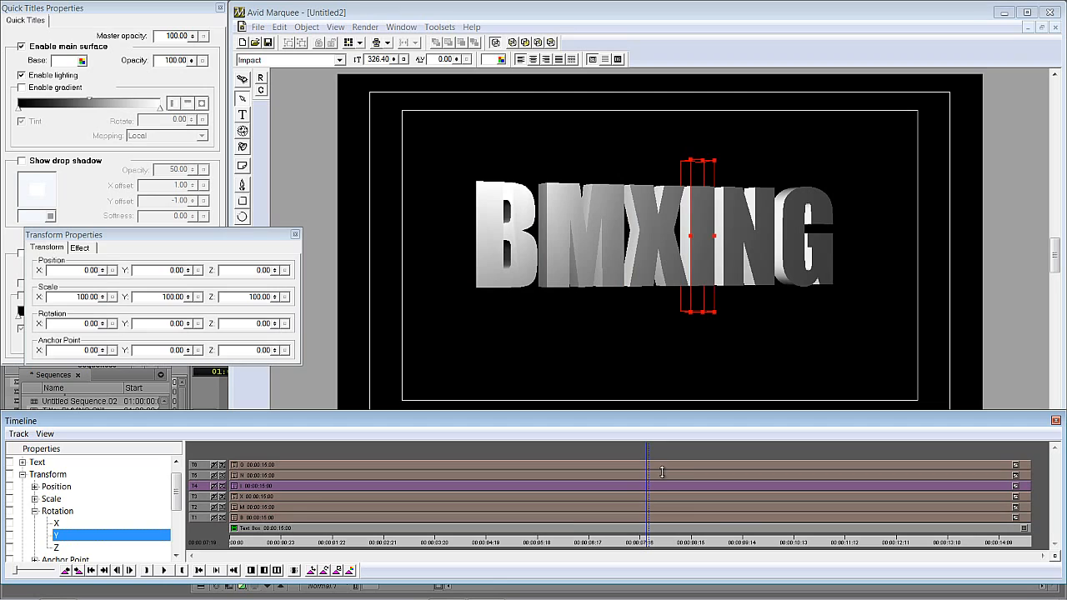
click(660, 475)
click(663, 465)
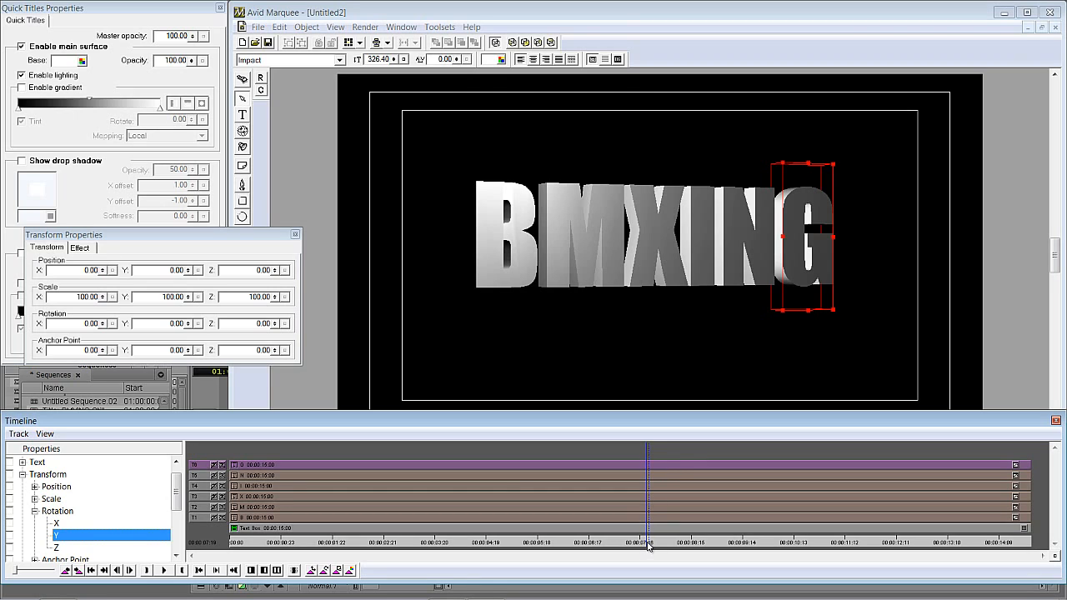
- Scrub to the end of the title and save it to the Sequences bin as BMXING Animated
drag(646, 543, 1060, 531)
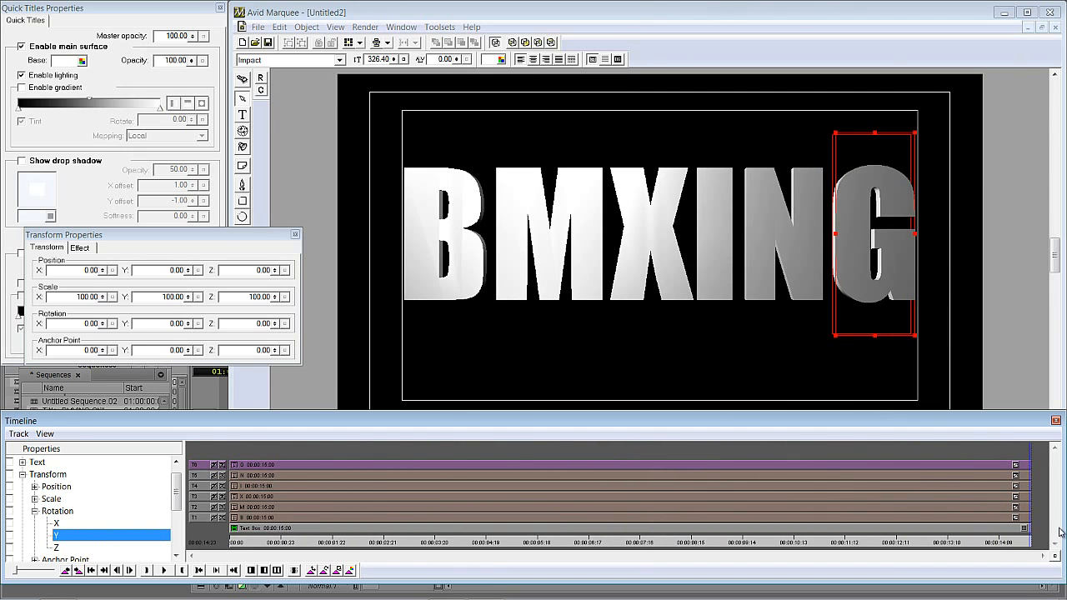
click(258, 28)
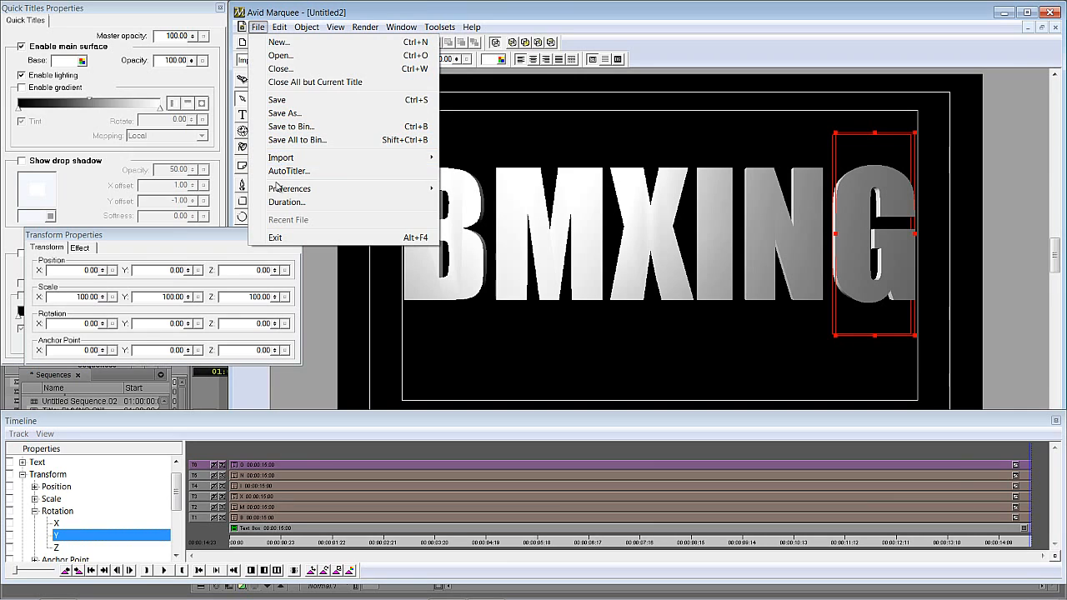
click(286, 140)
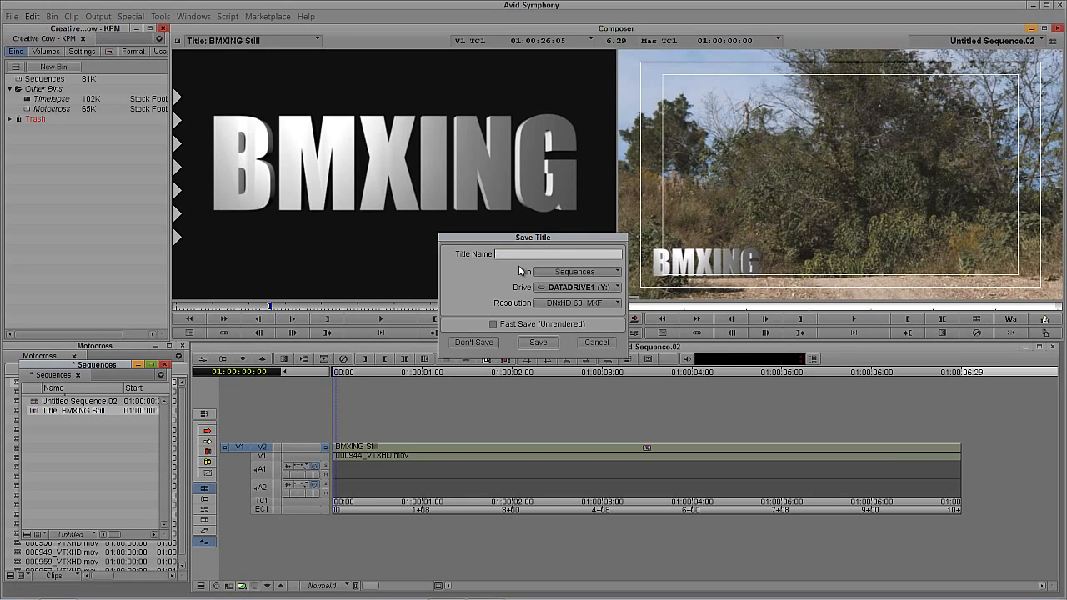
text(BMXING)
key(Caps_Lock)
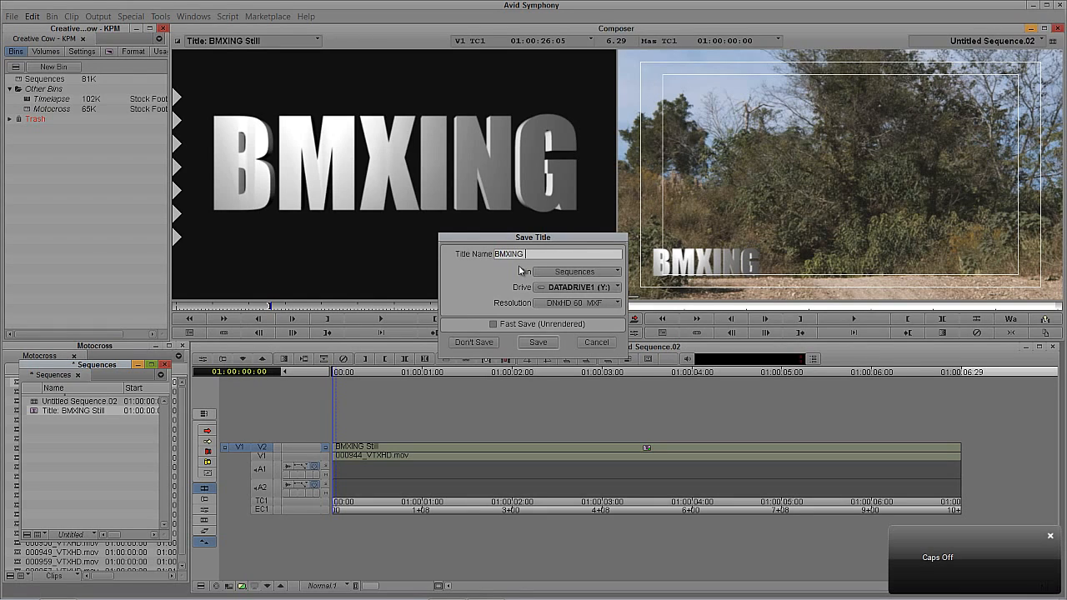
text(Animated)
click(537, 342)
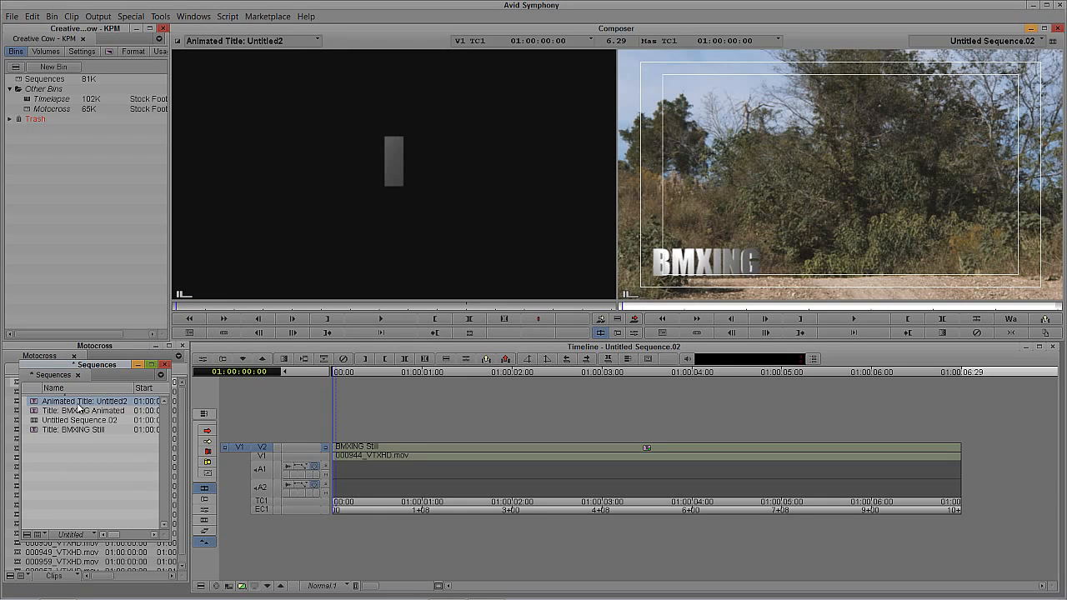
- Load Animated Title: Untitled2 as the source clip and play it from its start
drag(40, 406, 288, 234)
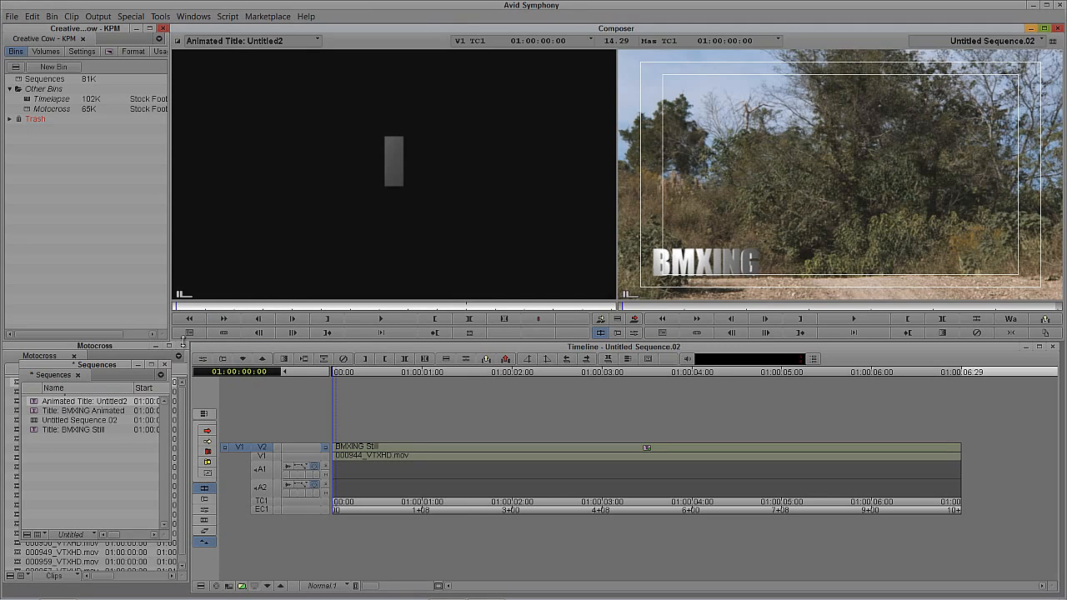
drag(200, 307, 125, 294)
click(401, 321)
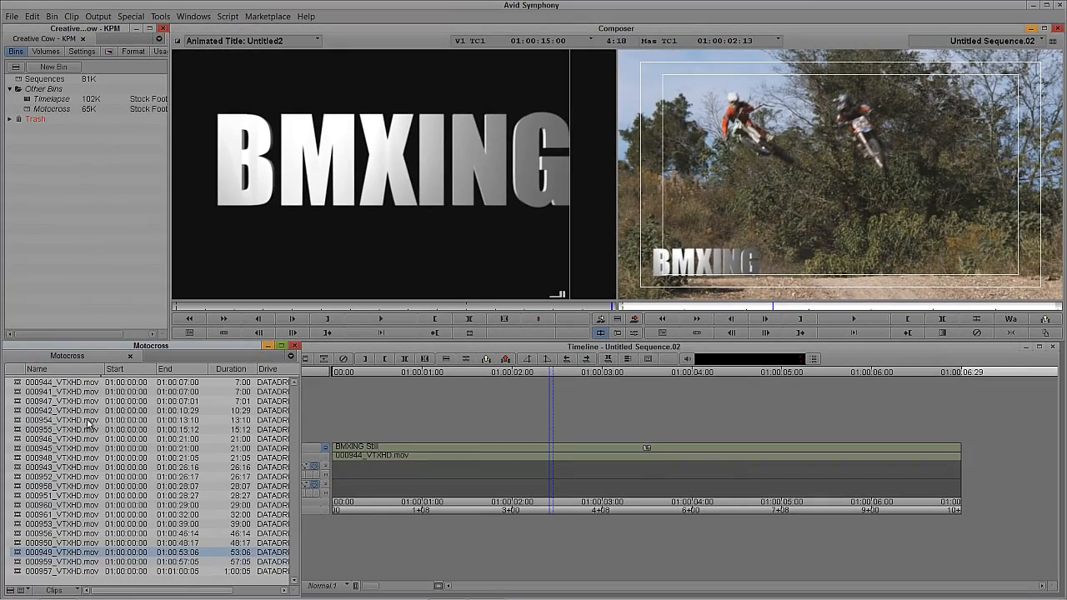
- Overwrite V1 from the start of the sequence with the Motocross clip 000955_VTXHD.mov, replacing the old footage and BMXING Still
double_click(17, 430)
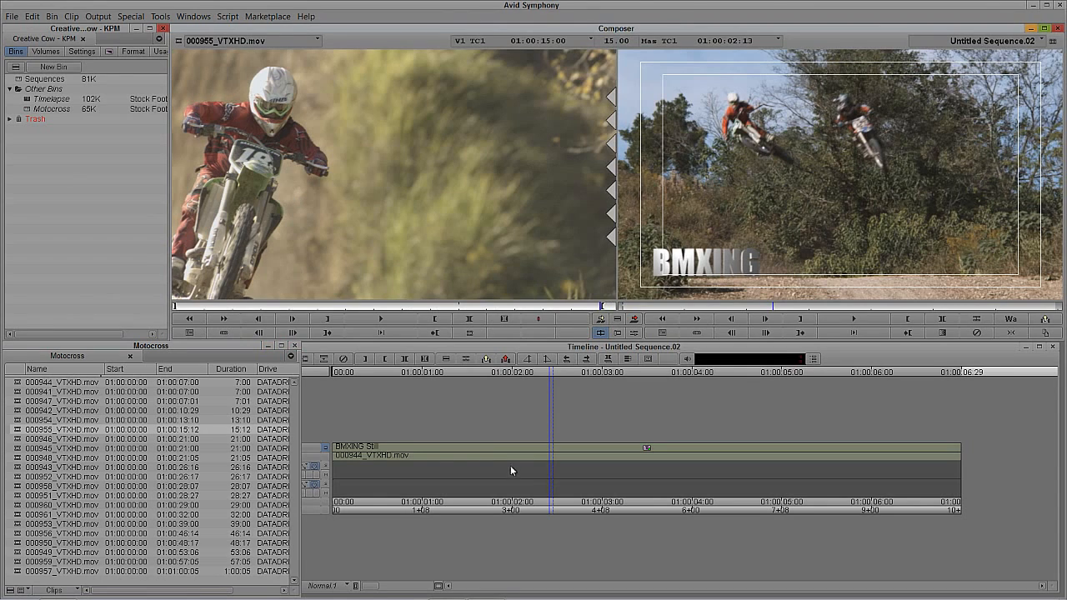
drag(510, 468, 275, 480)
click(265, 456)
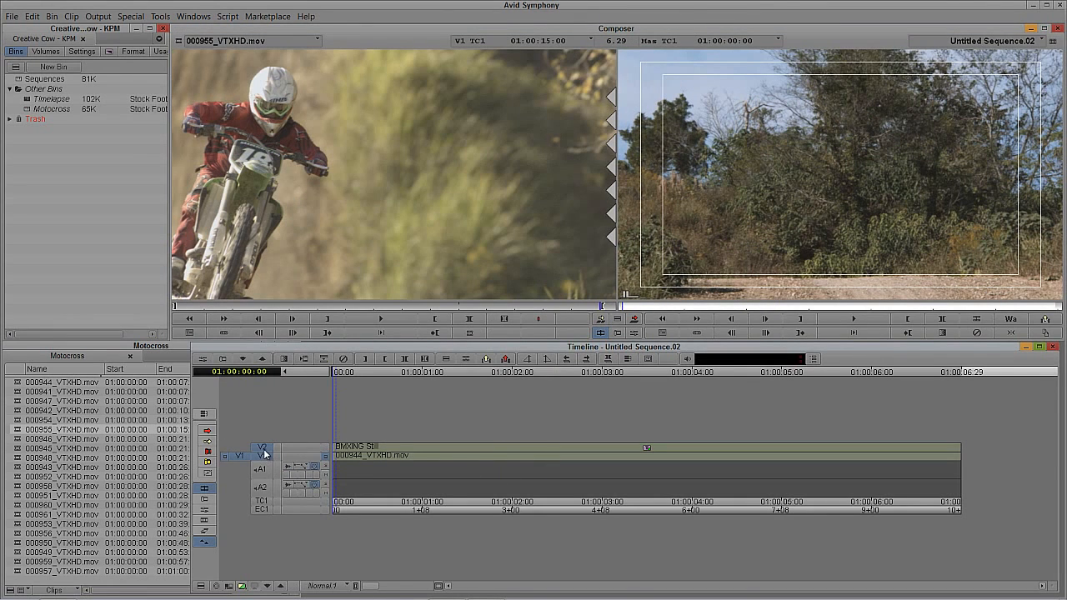
key(b)
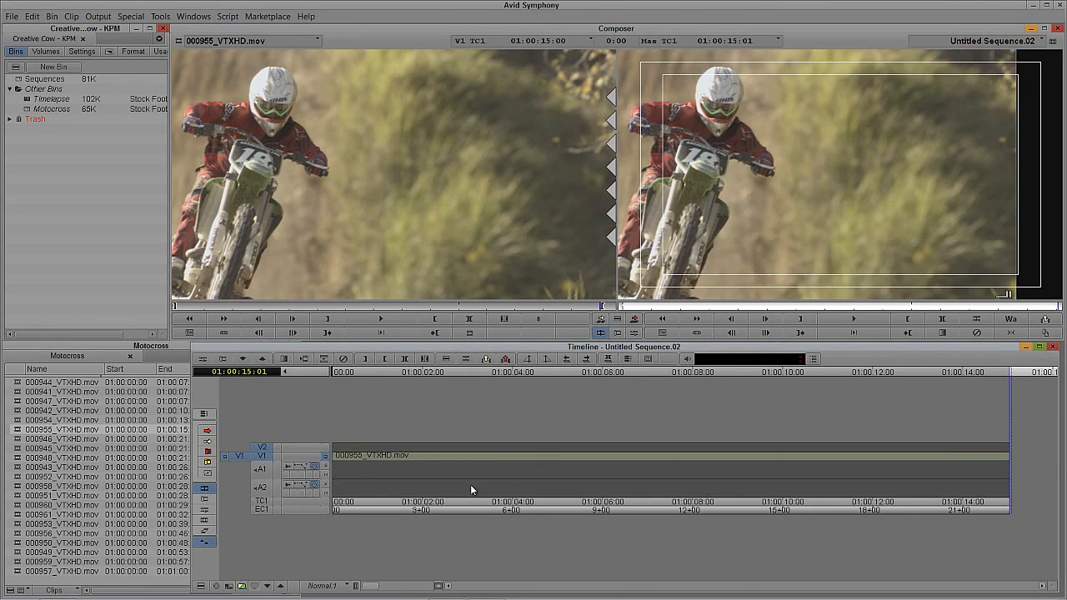
- Patch the source video to V2 and load Animated Title: Untitled2 from the Sequences bin as the source
click(677, 481)
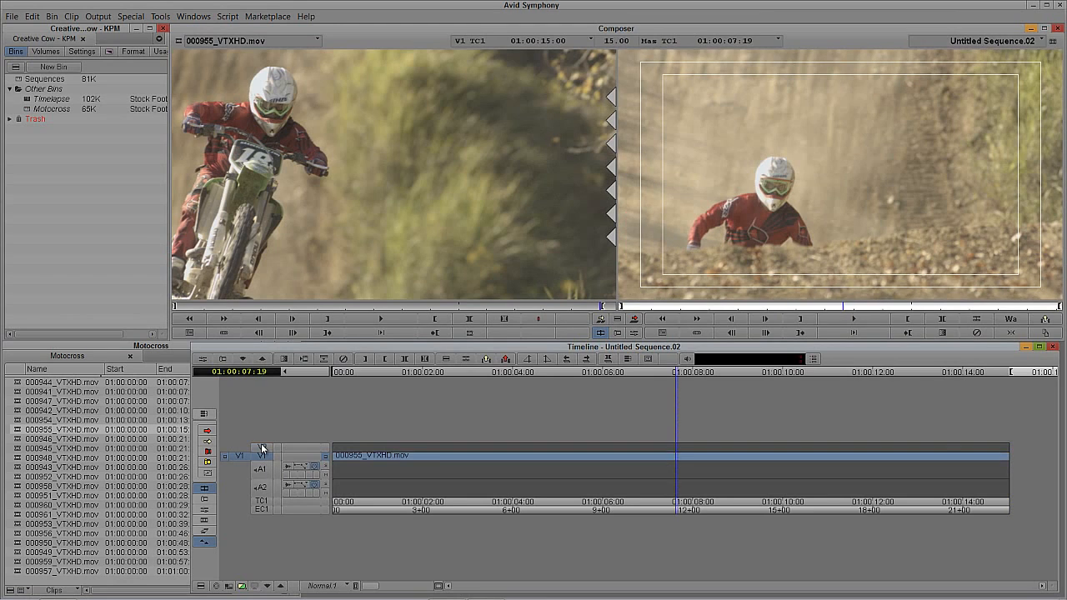
key(ctrl+y)
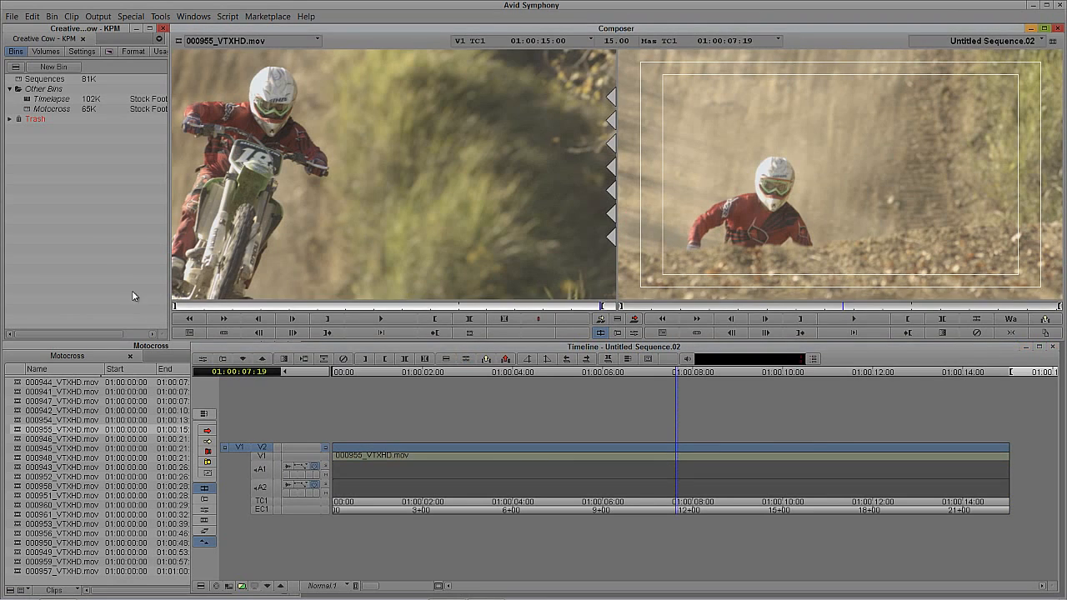
double_click(25, 79)
drag(36, 401, 308, 213)
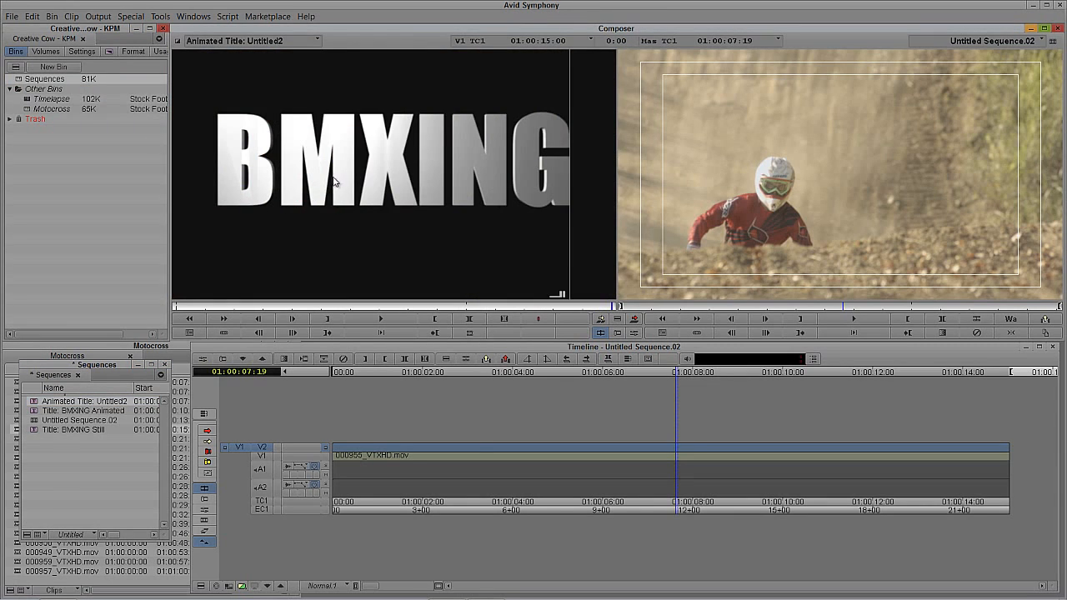
- Overwrite V2 with the 15-second animated title, placing it from the sequence start above the motocross clip
click(460, 478)
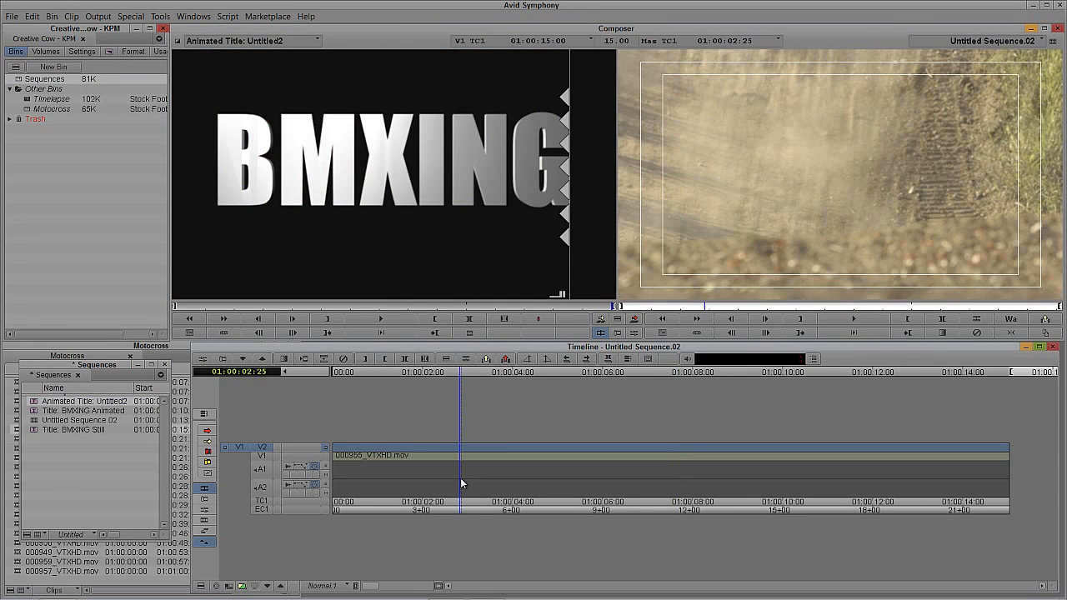
key(b)
click(534, 315)
click(703, 219)
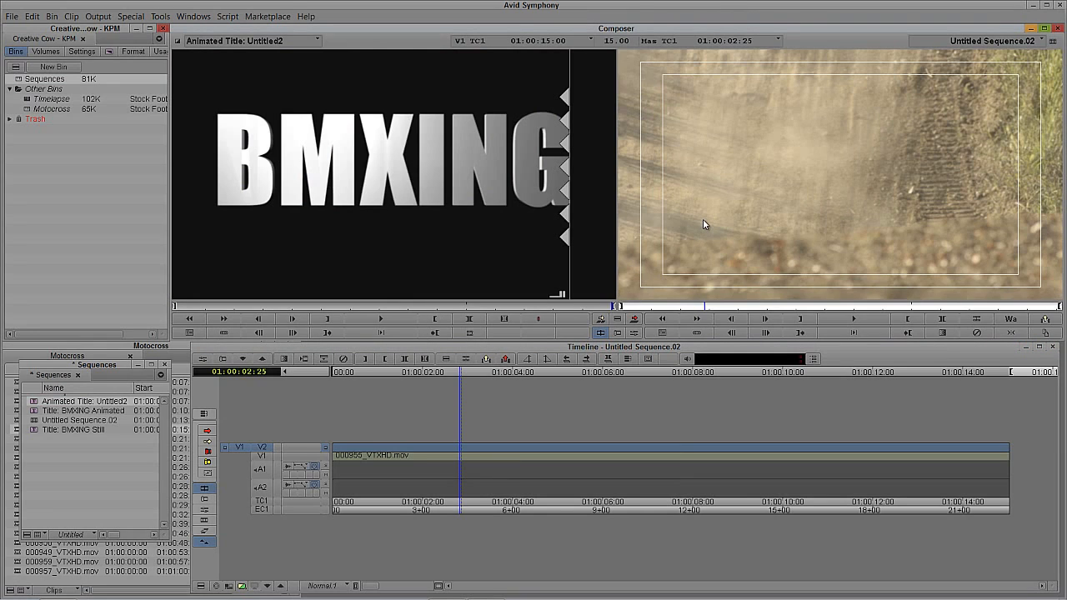
key(f)
key(b)
click(800, 321)
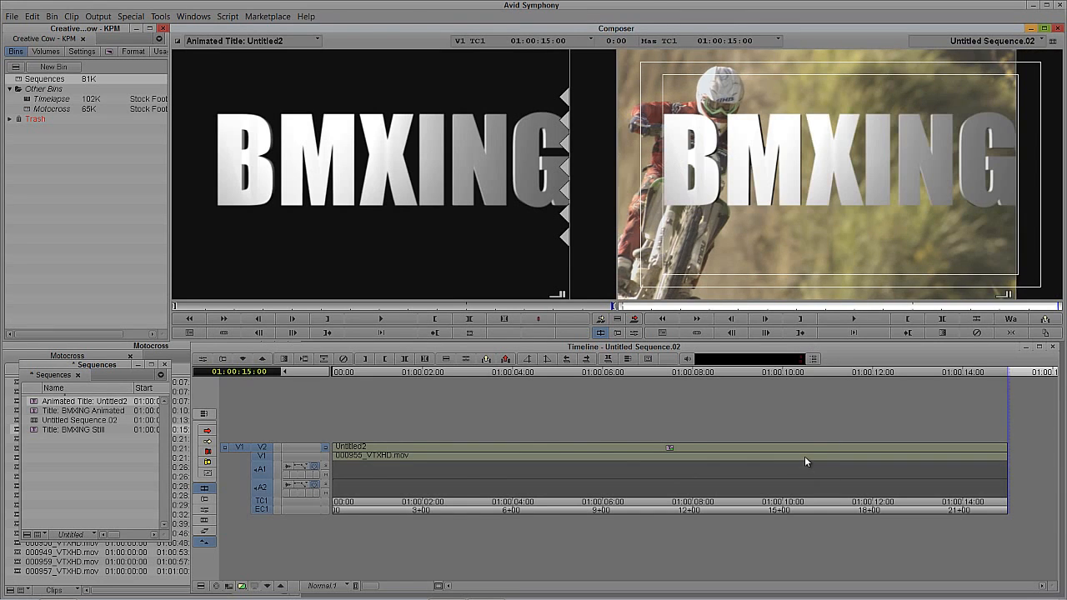
- Scrub through the animated title over the footage, return to the sequence start and play it
drag(804, 456, 572, 490)
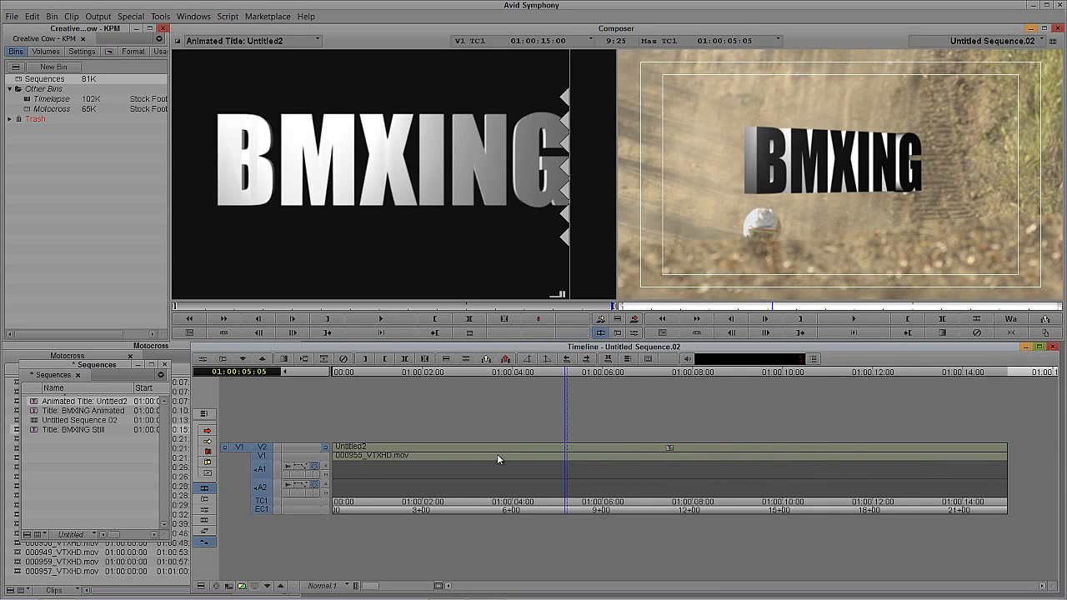
drag(497, 454, 282, 514)
click(865, 323)
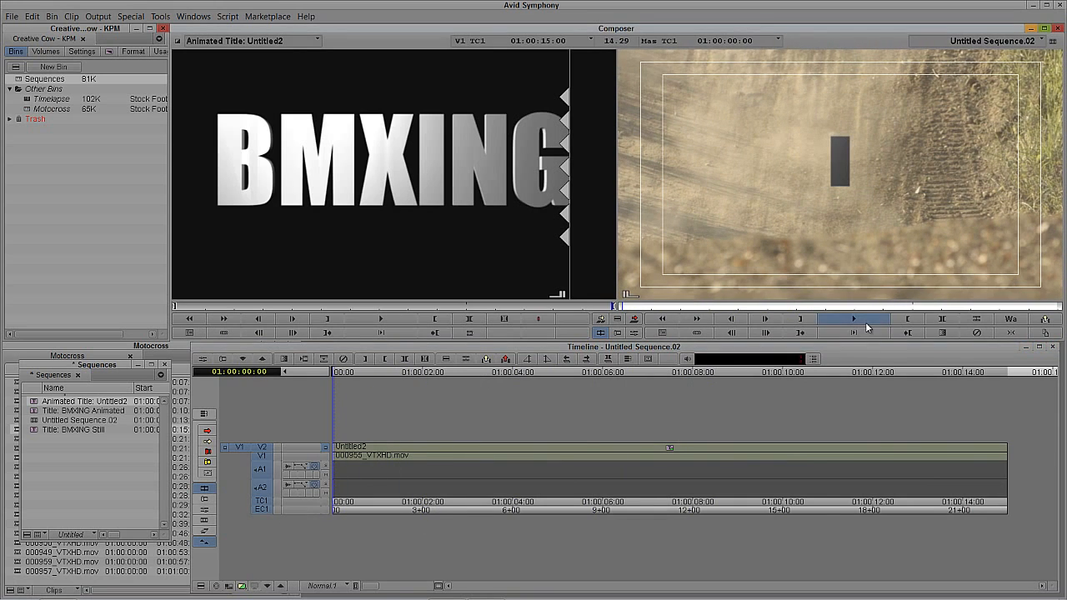